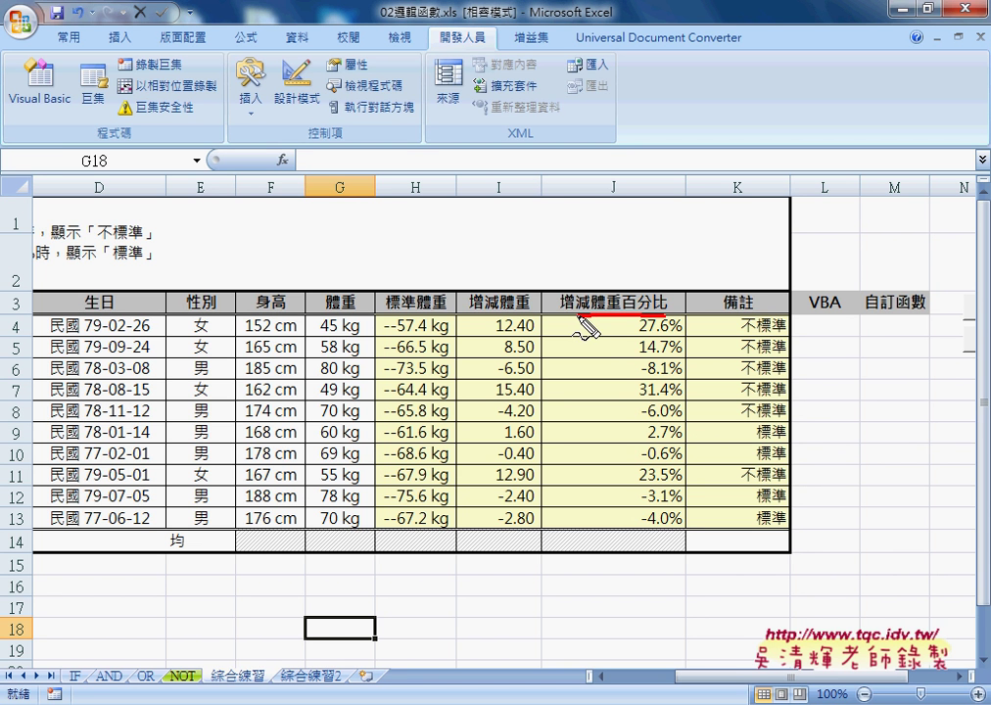
Step: Underline the 增減體重百分比 header in red pen and draw 5% and -5% arrows above it
left_click_drag(573, 315, 666, 315)
mouse_move(617, 226)
left_mouse_down()
mouse_move(678, 223)
mouse_move(658, 157)
mouse_move(690, 225)
mouse_move(720, 211)
left_mouse_up()
mouse_move(757, 193)
left_mouse_down()
mouse_move(715, 250)
mouse_move(737, 236)
left_mouse_up()
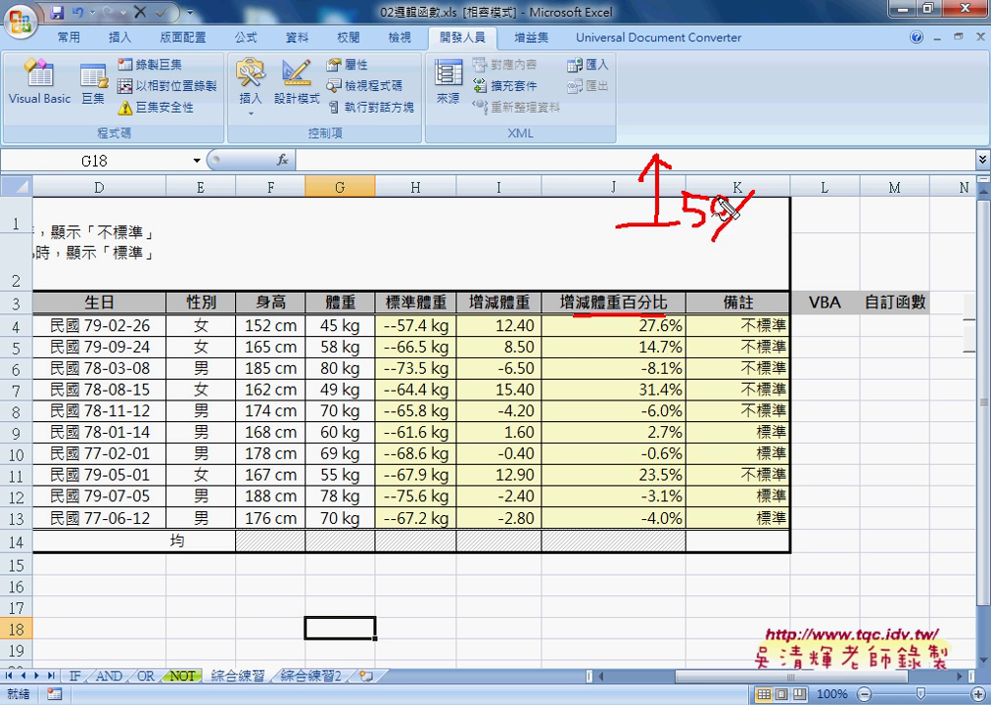
mouse_move(628, 262)
left_mouse_down()
mouse_move(673, 261)
mouse_move(649, 312)
mouse_move(702, 277)
mouse_move(709, 288)
mouse_move(746, 290)
mouse_move(739, 271)
left_mouse_up()
left_click_drag(760, 279, 760, 286)
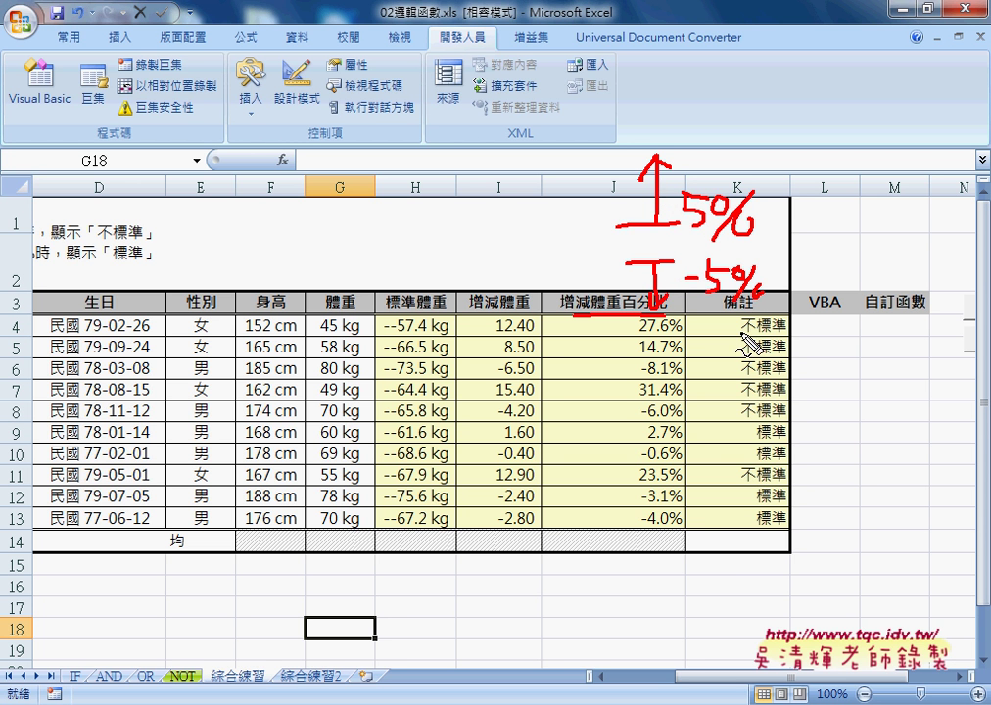
left_click_drag(655, 267, 666, 260)
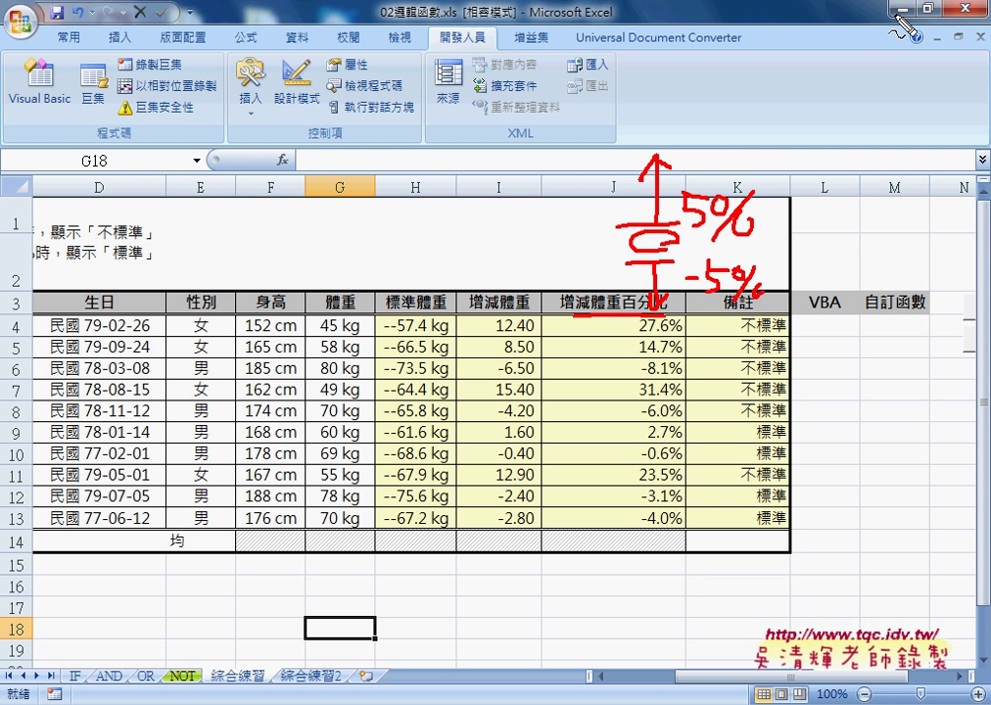
Step: Erase all the red pen annotations from the sheet
key("Escape")
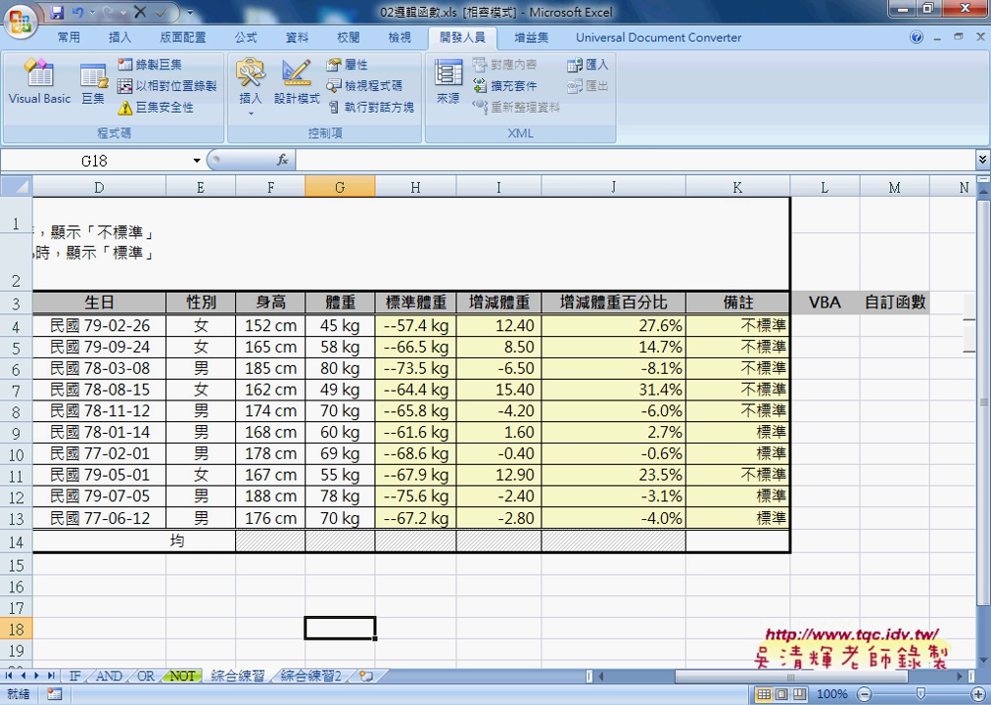
Step: Switch to Chrome and search Google for the teacher's name in a new tab
left_click(899, 8)
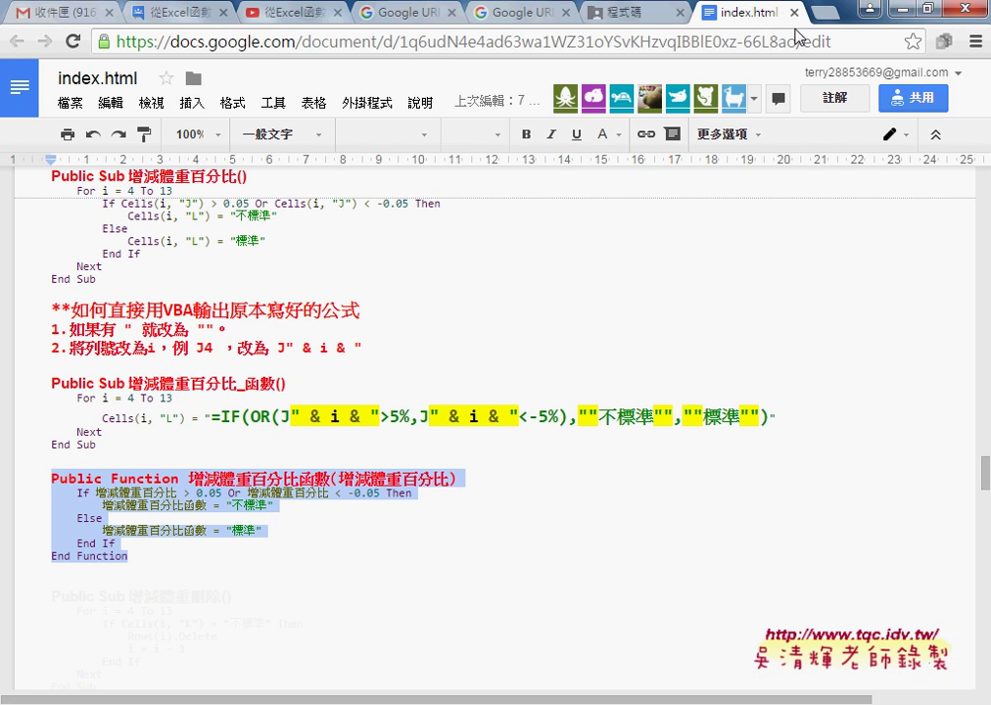
left_click(825, 12)
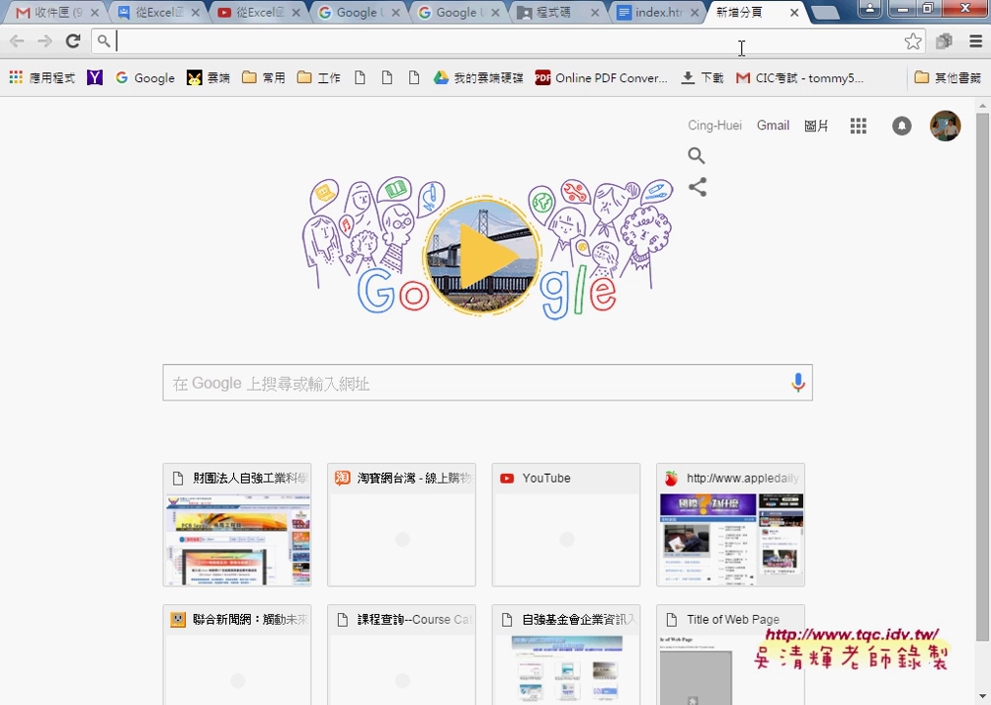
type("x")
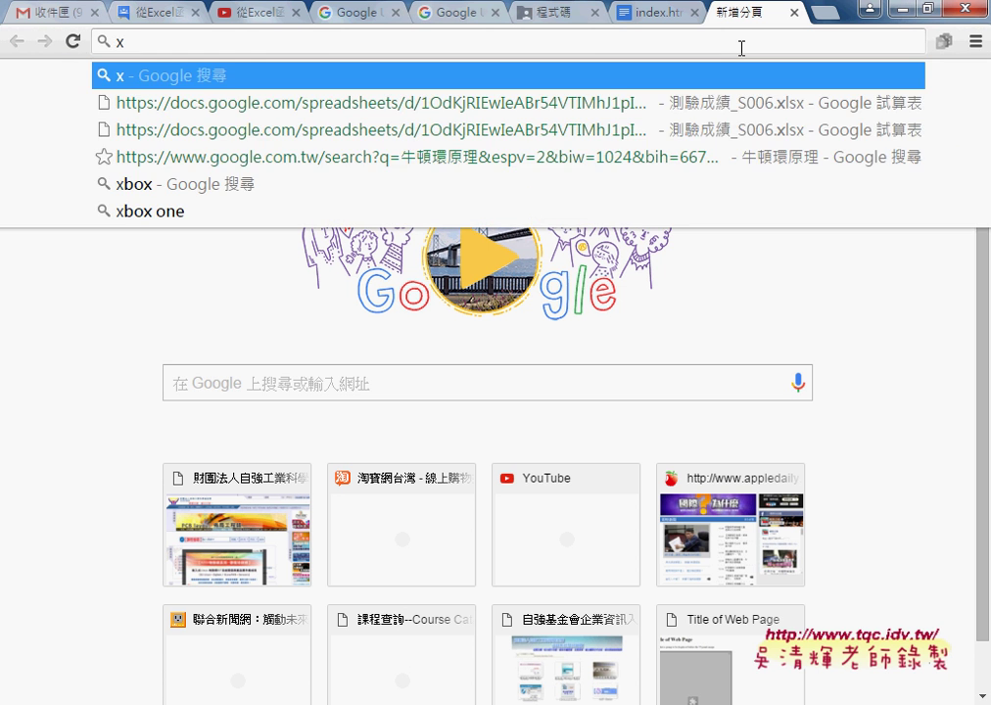
type("2")
key("BackSpace")
key("BackSpace")
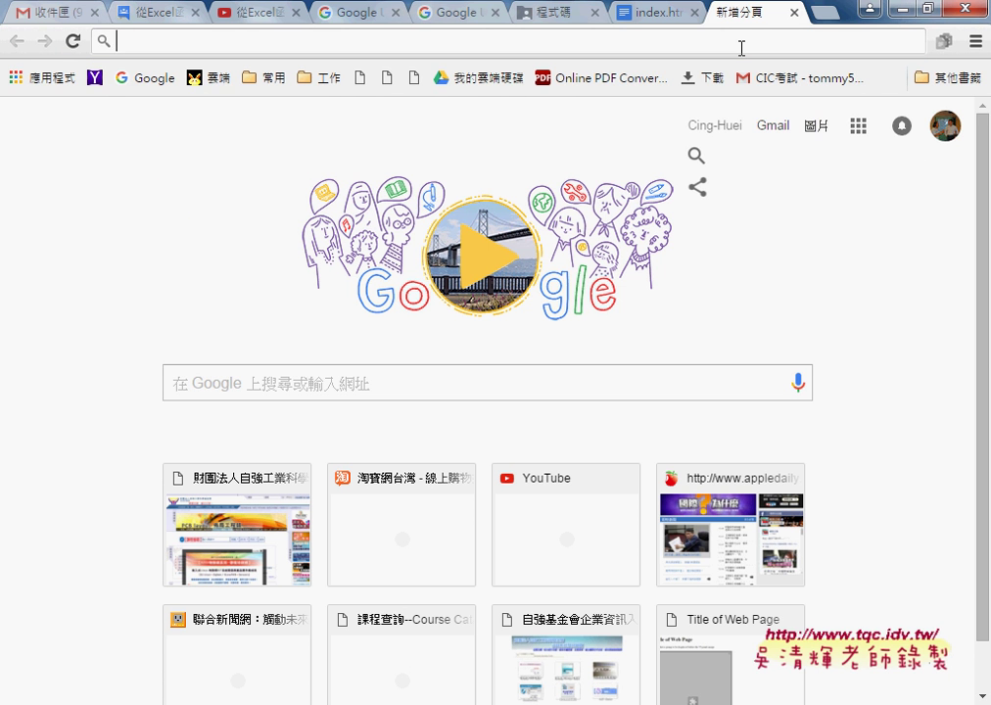
type("無")
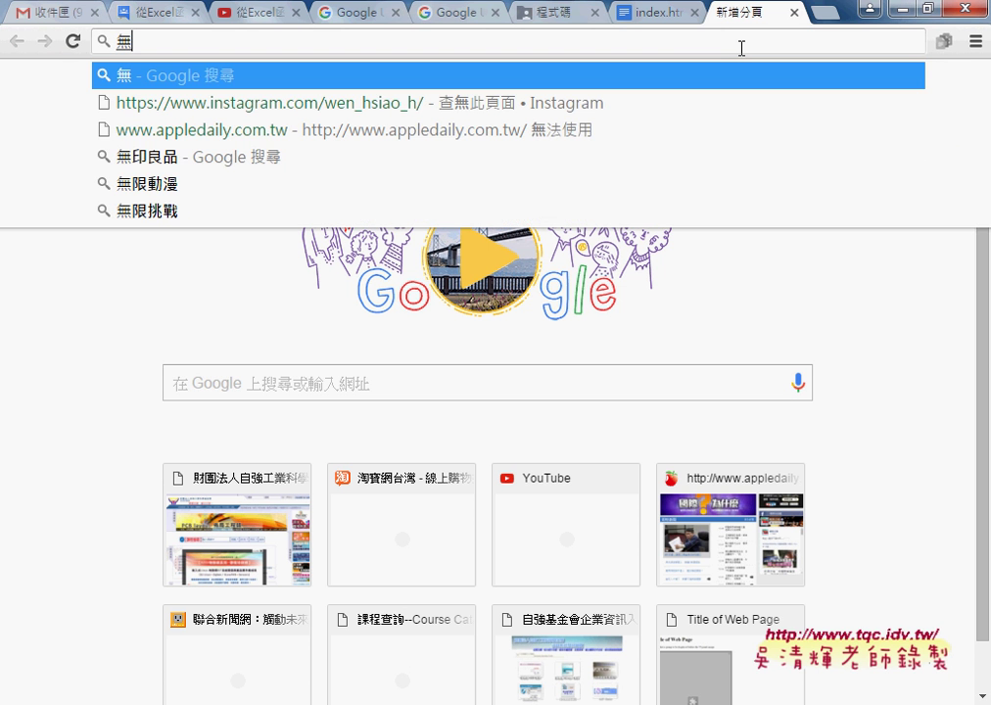
type("吳老")
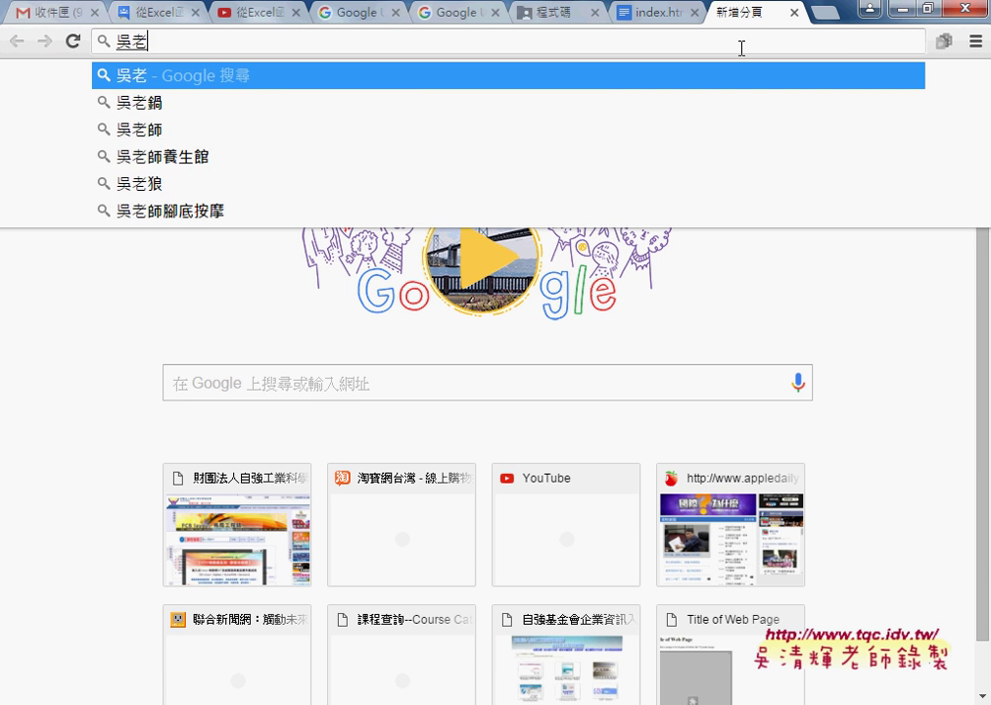
type("師")
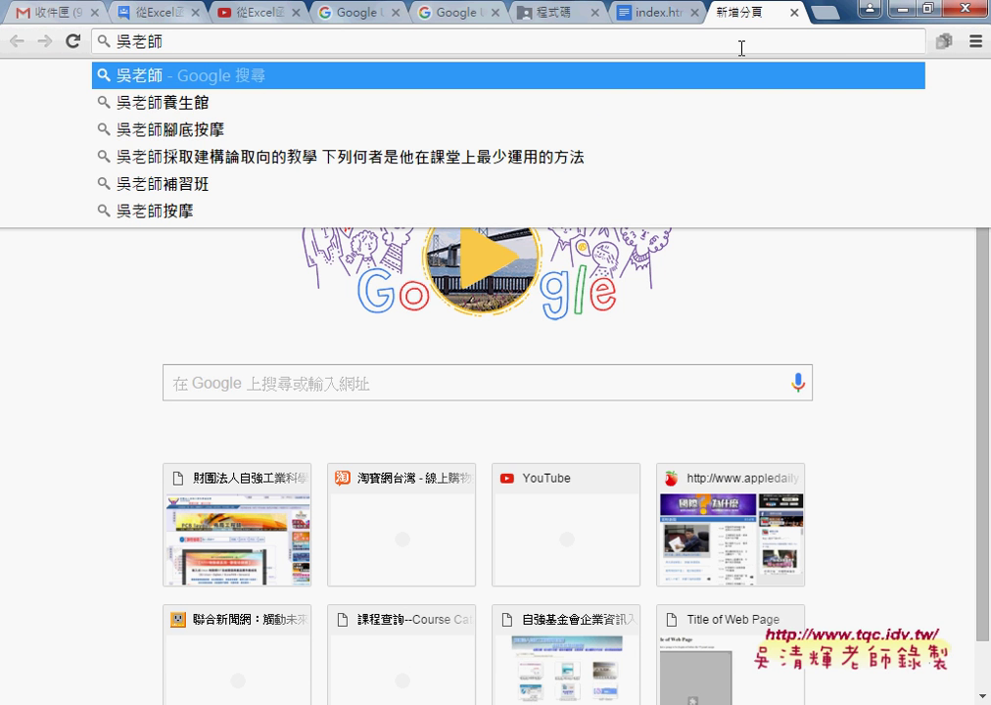
key("Return")
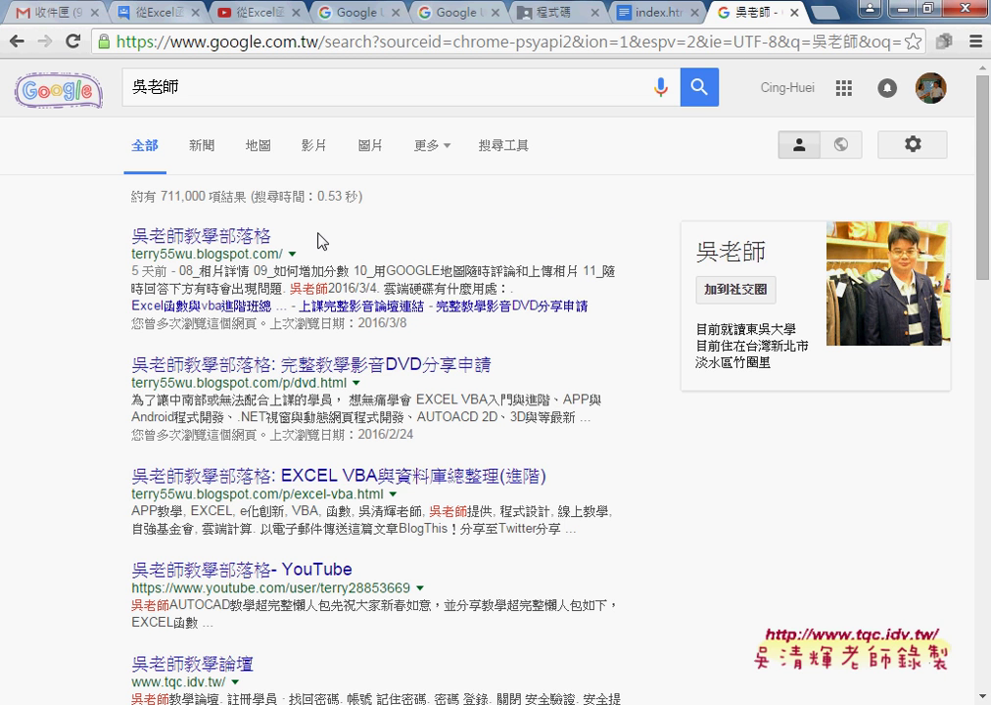
Step: Open the teacher's blog, highlight 1TB雲端硬碟 in the title, and enlarge the Google Drive storage screenshot
left_click(250, 237)
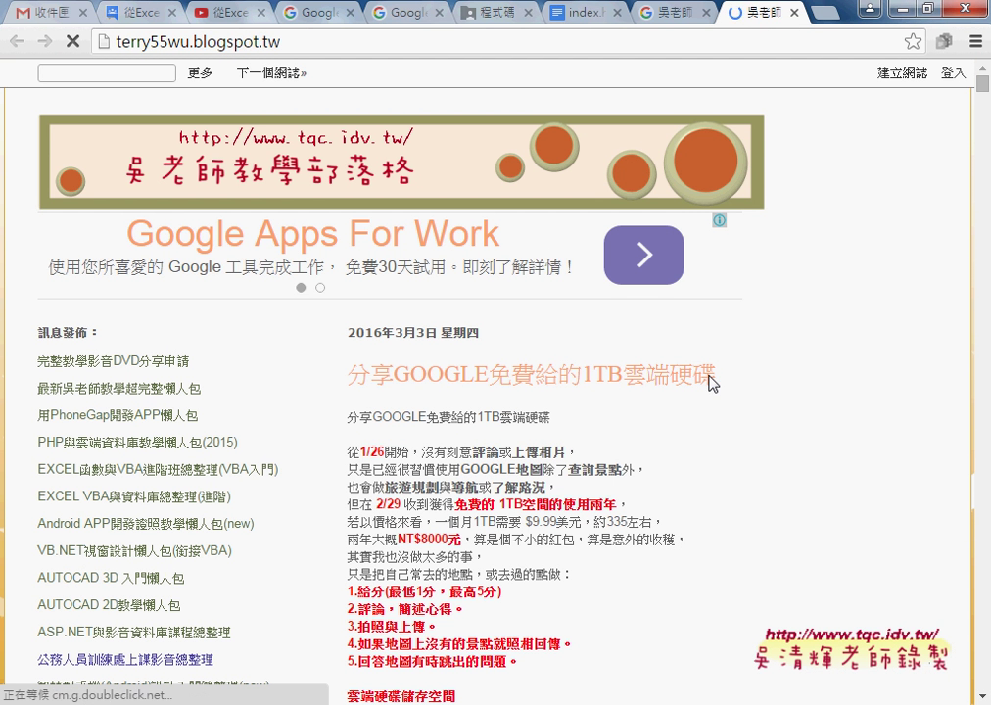
left_click_drag(713, 381, 581, 382)
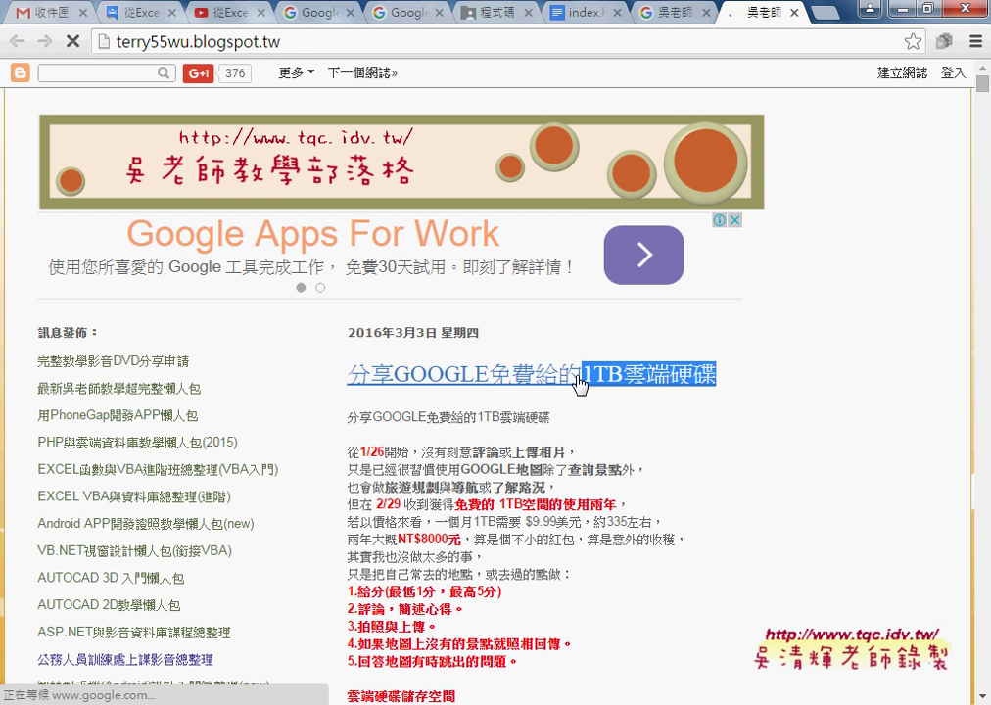
scroll(737, 383, "down", 3)
scroll(737, 383, "down", 3)
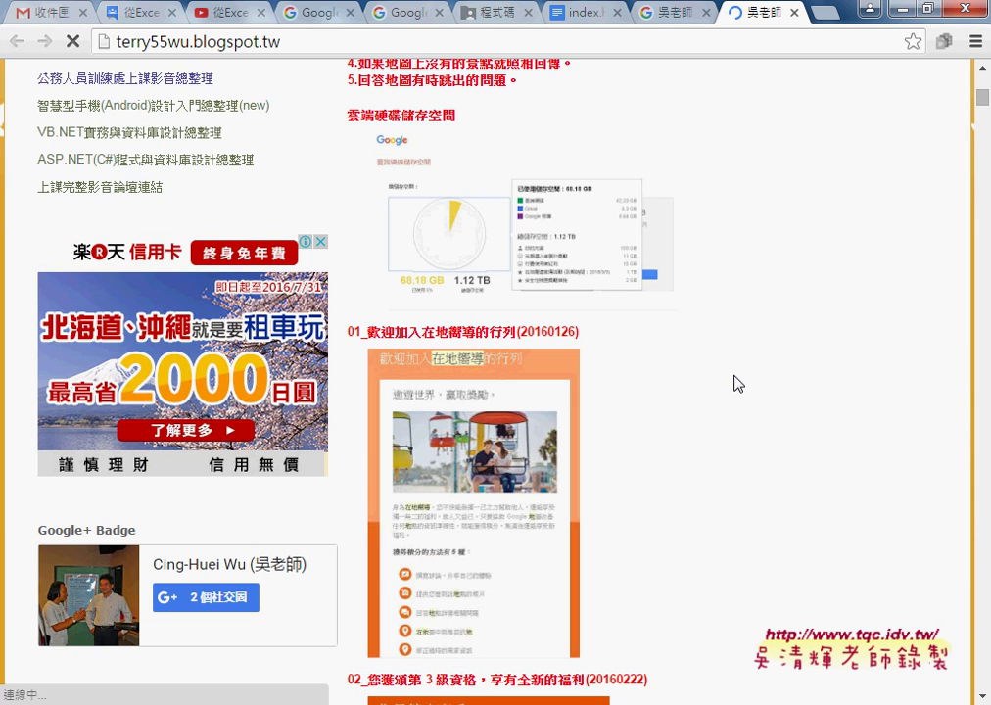
left_click(573, 284)
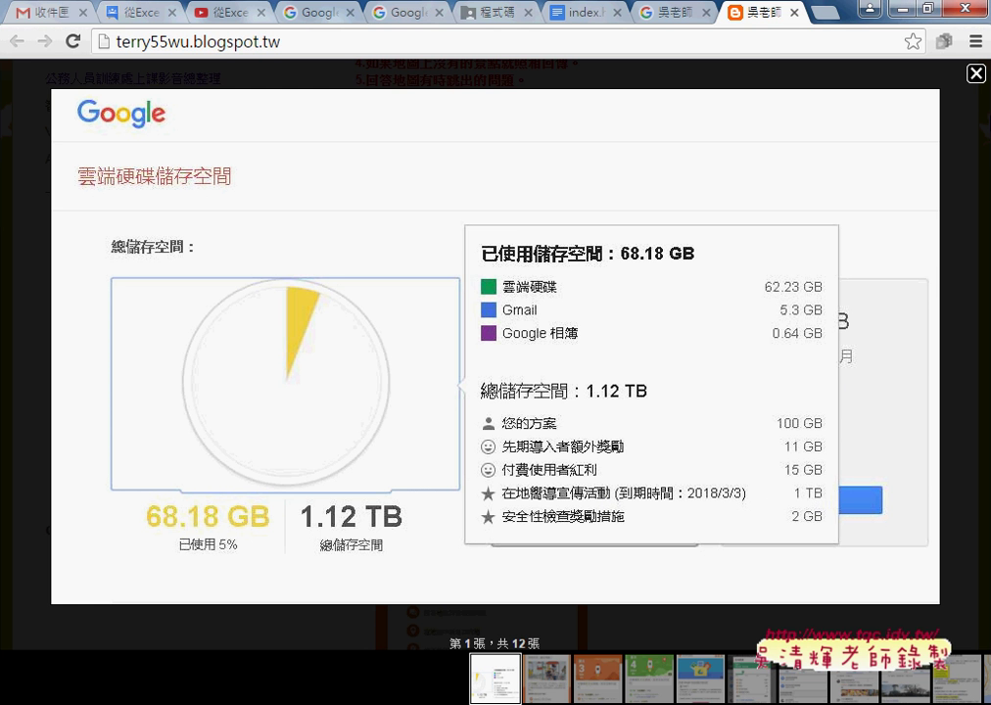
Step: Close the storage screenshot and enlarge the Local Guides welcome image further down the post
left_click(977, 74)
scroll(786, 381, "down", 1)
scroll(559, 393, "down", 1)
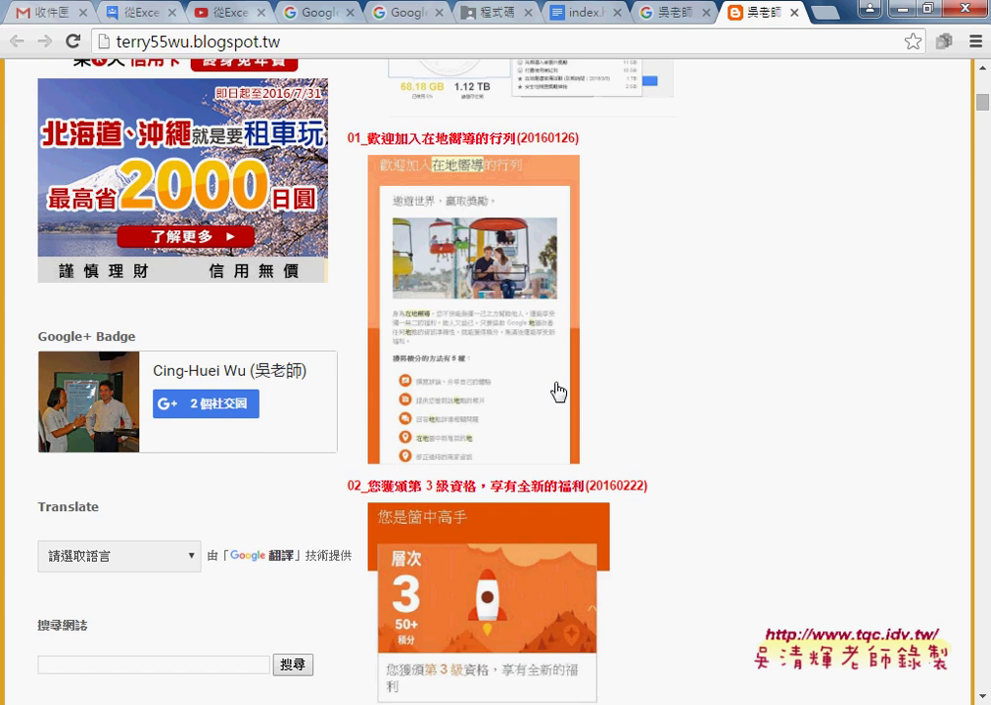
scroll(609, 409, "down", 1)
scroll(616, 407, "up", 2)
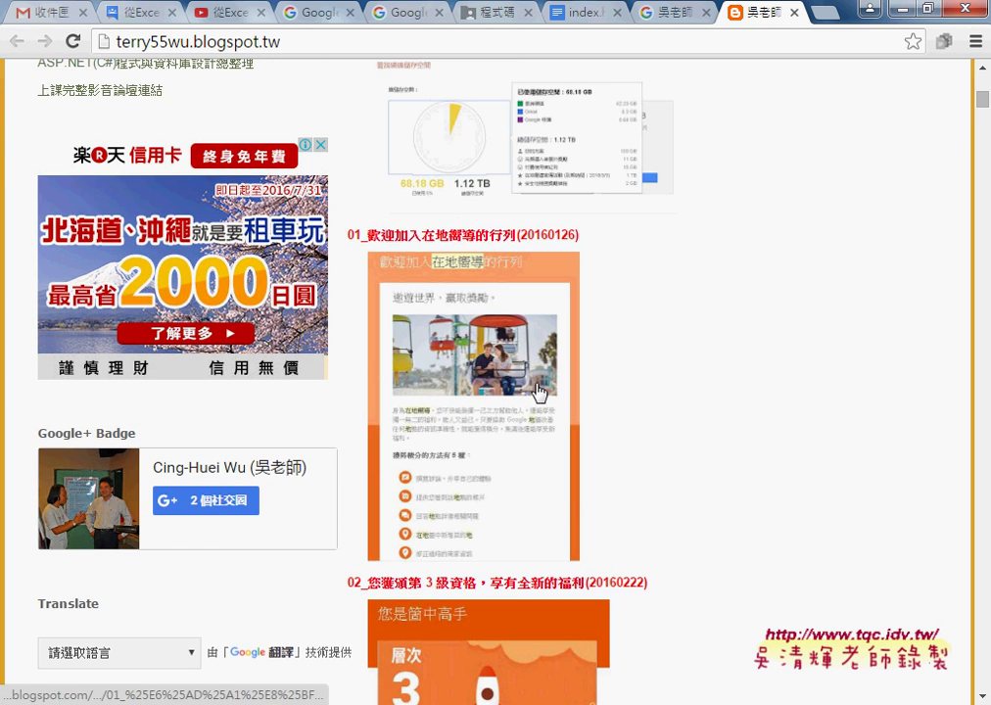
scroll(655, 422, "down", 3)
scroll(557, 345, "up", 2)
left_click(523, 325)
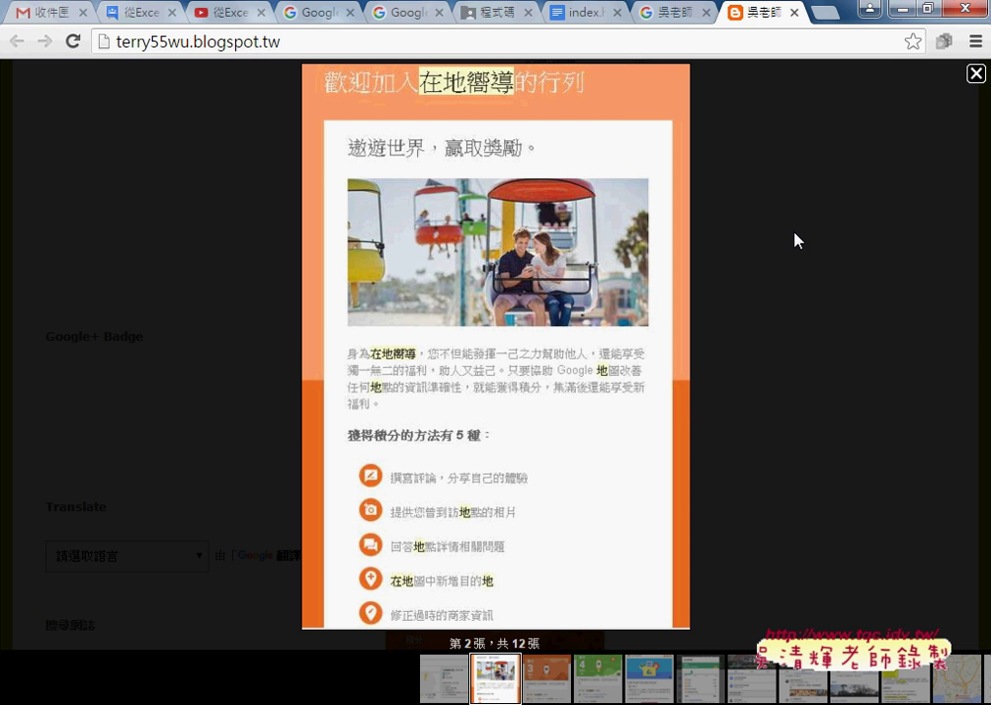
Step: Step through the gallery to slide 6, the Local Guides level 4 summary totalling 268 points
left_click(562, 670)
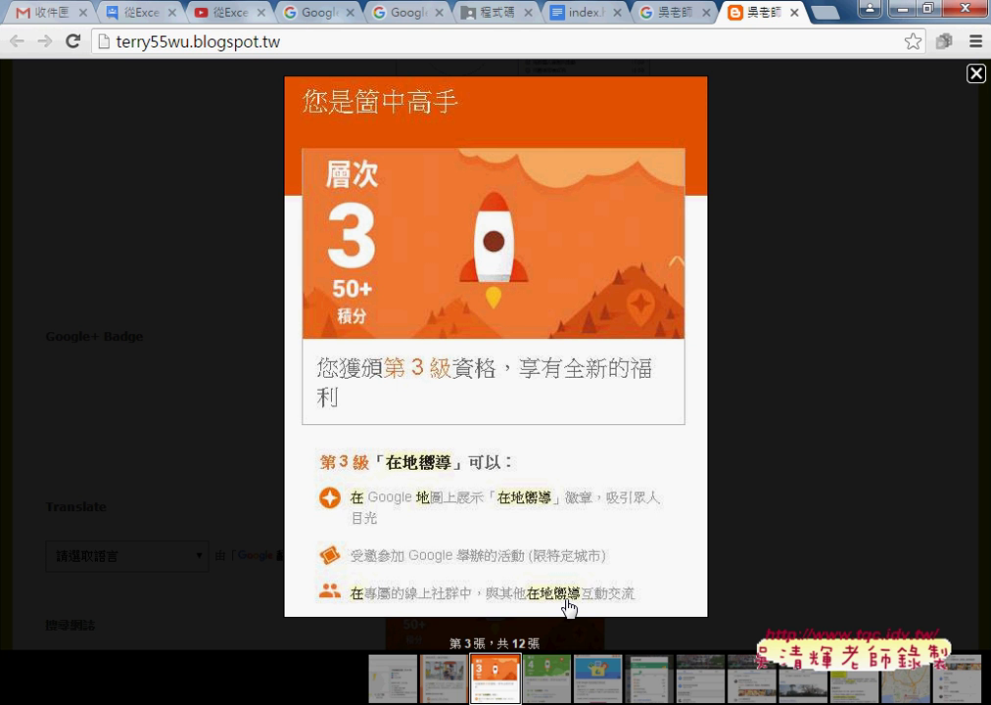
left_click(549, 690)
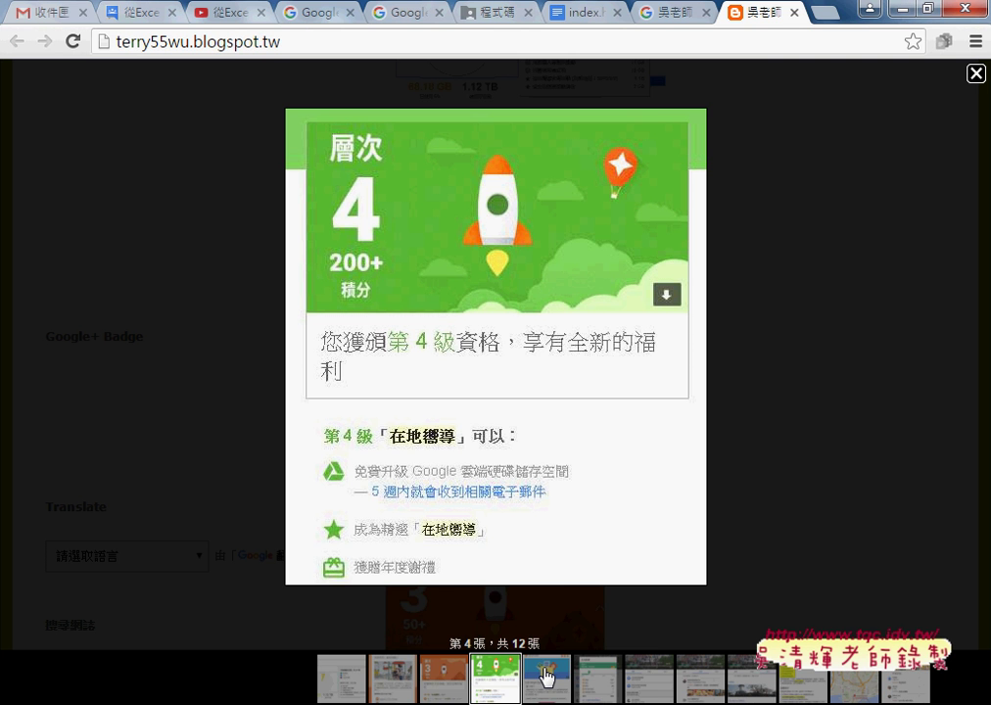
left_click(547, 676)
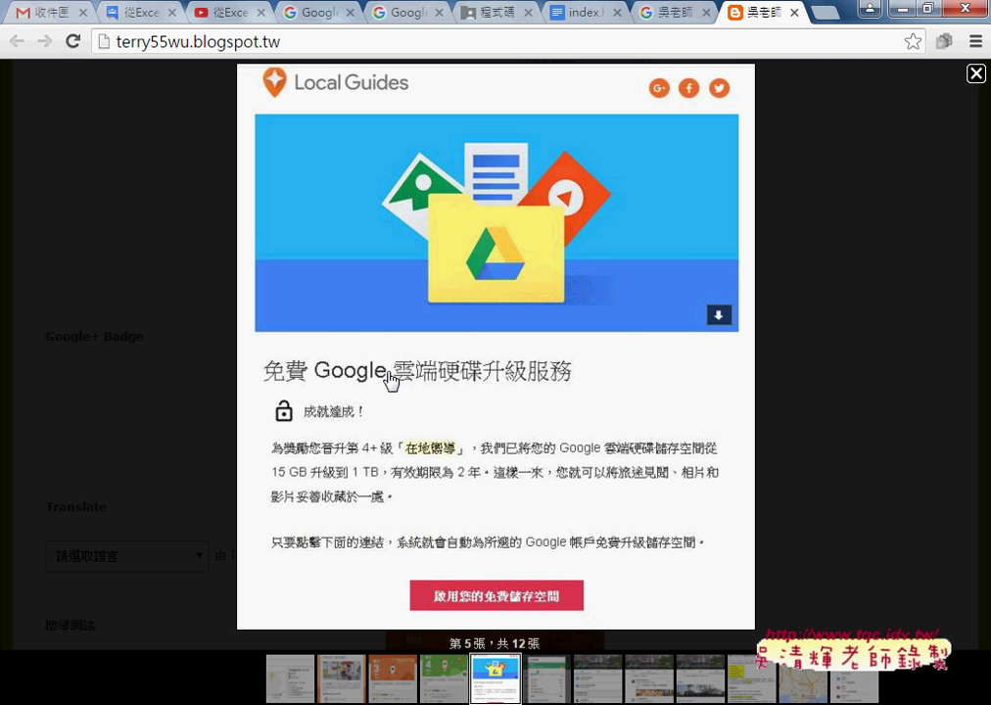
left_click(556, 679)
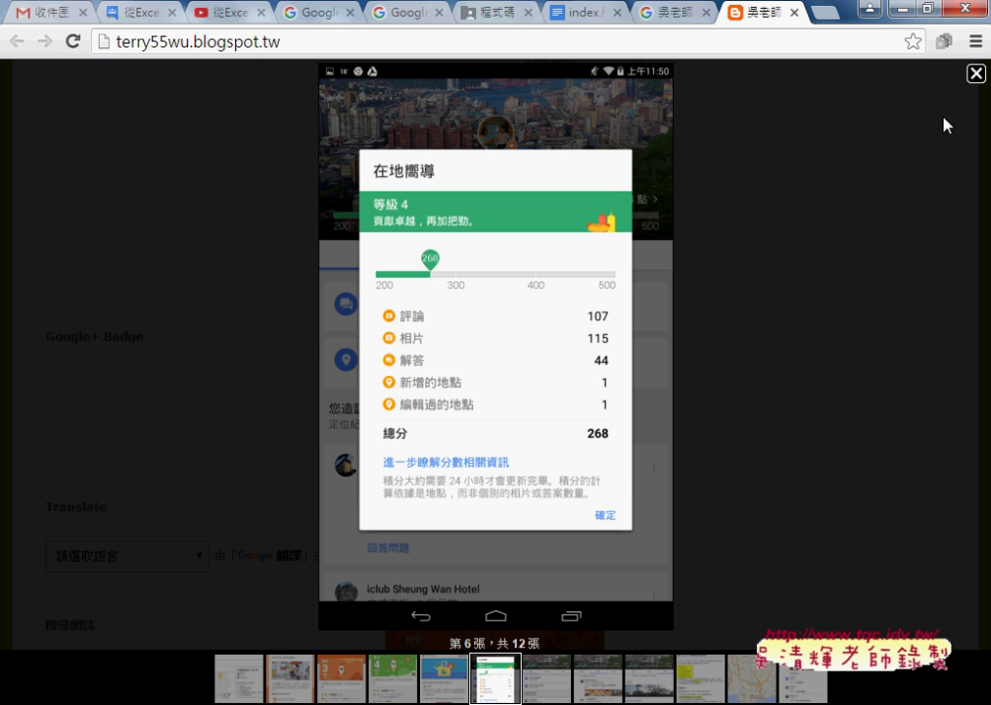
Step: Close the image viewer, scroll back up the article, and highlight the NT$8000元 amount
left_click(977, 73)
scroll(801, 273, "up", 4)
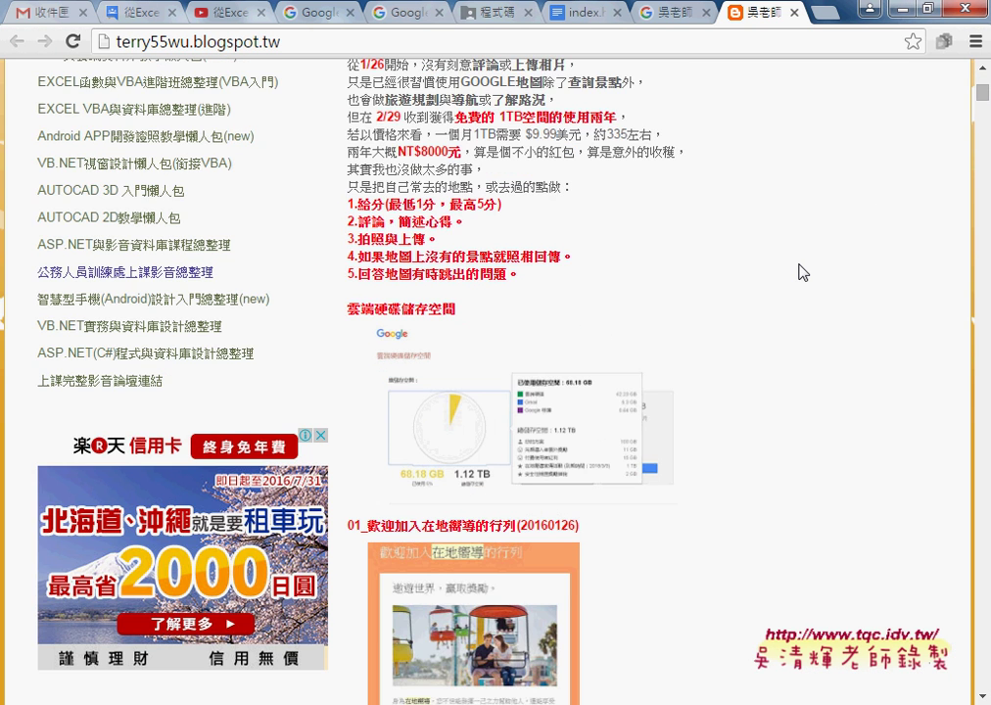
scroll(801, 272, "up", 1)
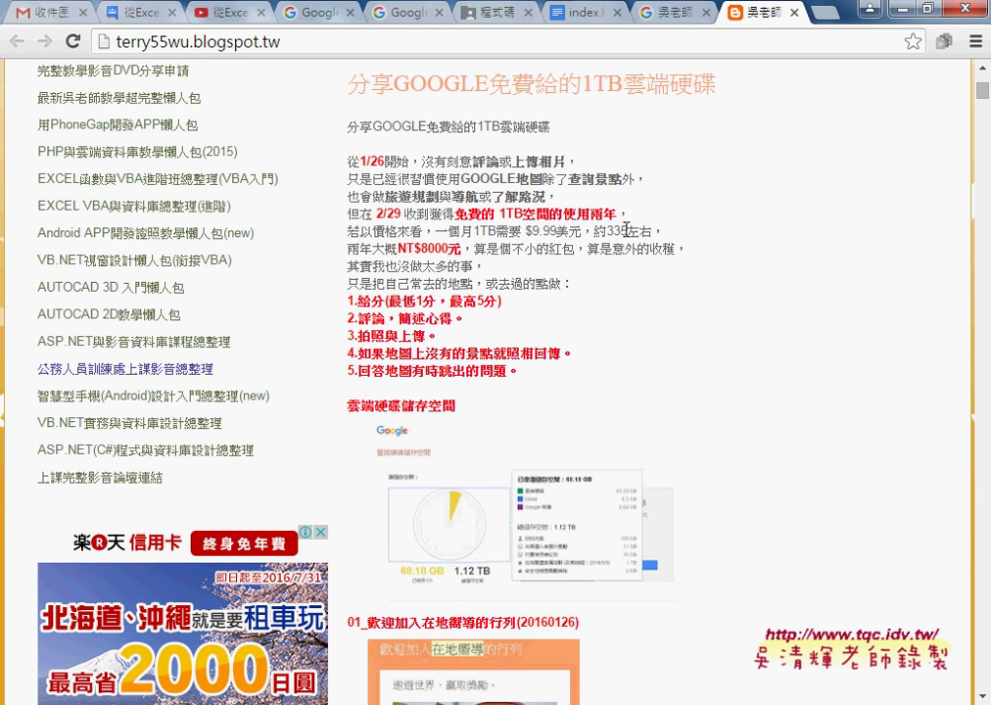
left_click_drag(398, 248, 461, 248)
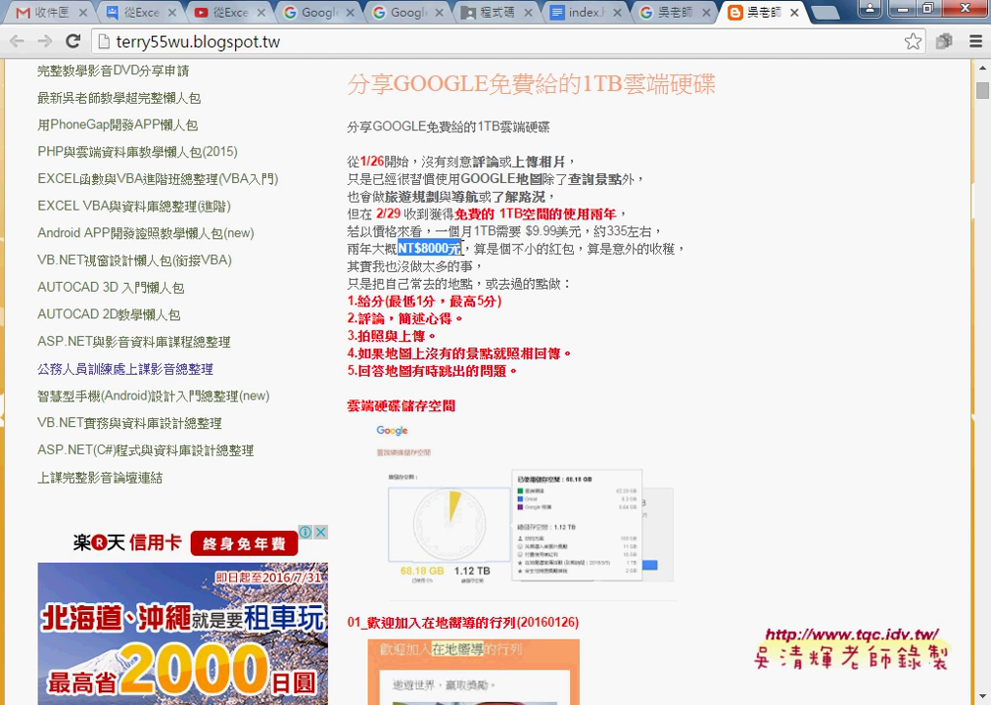
Step: Back in Excel, clear the existing 備註 results in K4:K13
left_click(902, 14)
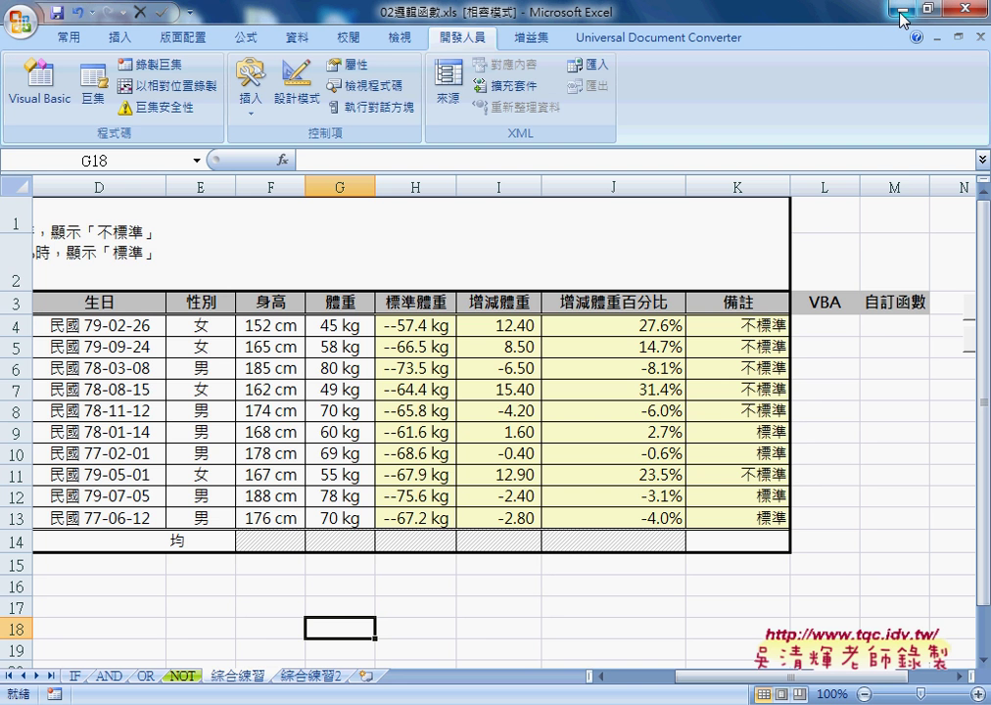
left_click(835, 328)
scroll(841, 579, "right", 1)
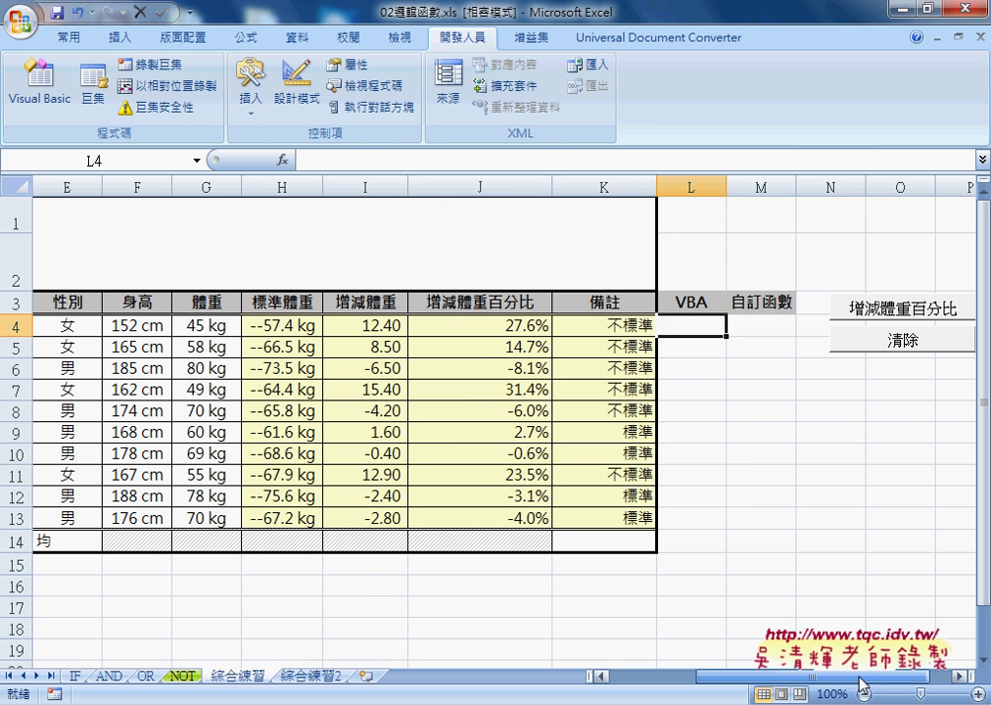
left_click_drag(637, 325, 632, 518)
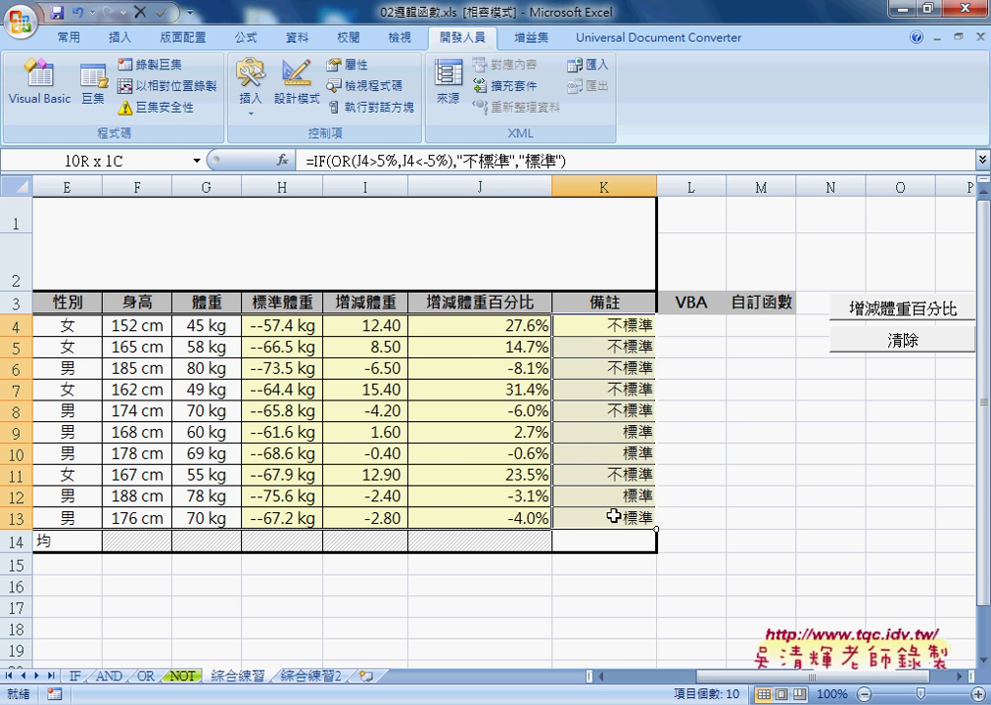
key("Delete")
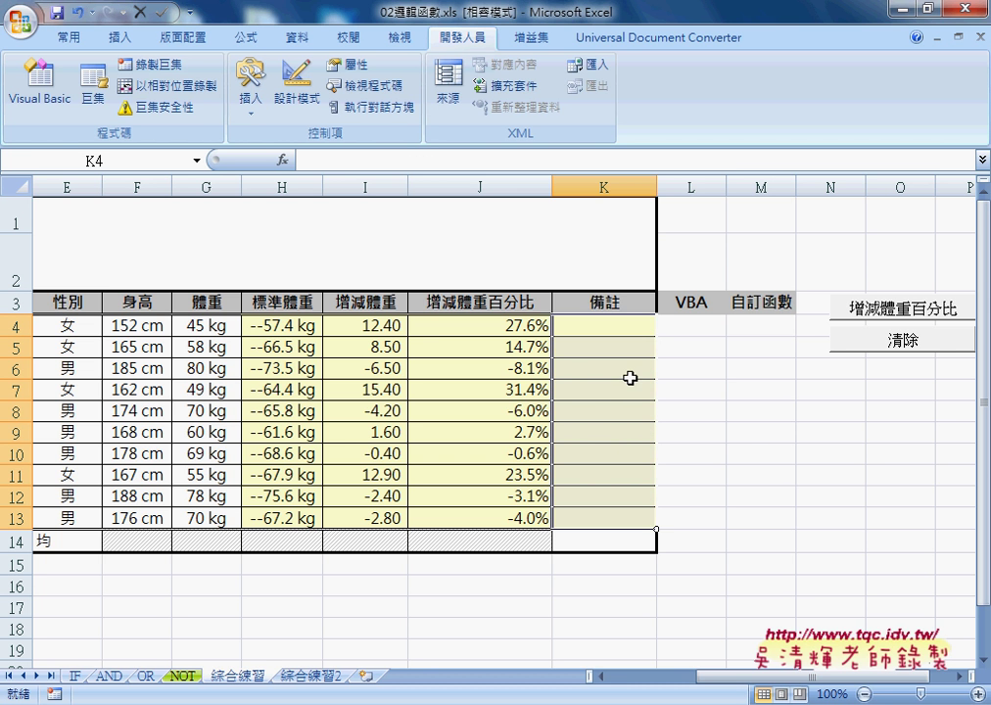
Step: Insert the IF function from the 邏輯 category into cell K4
left_click(499, 328)
left_click(609, 327)
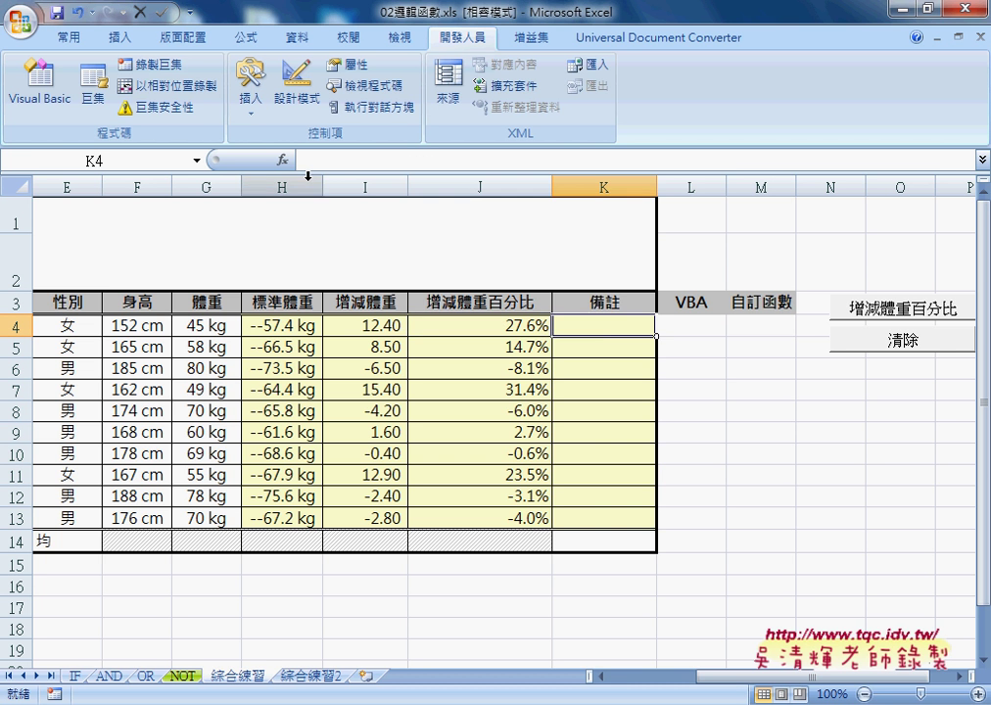
left_click(283, 160)
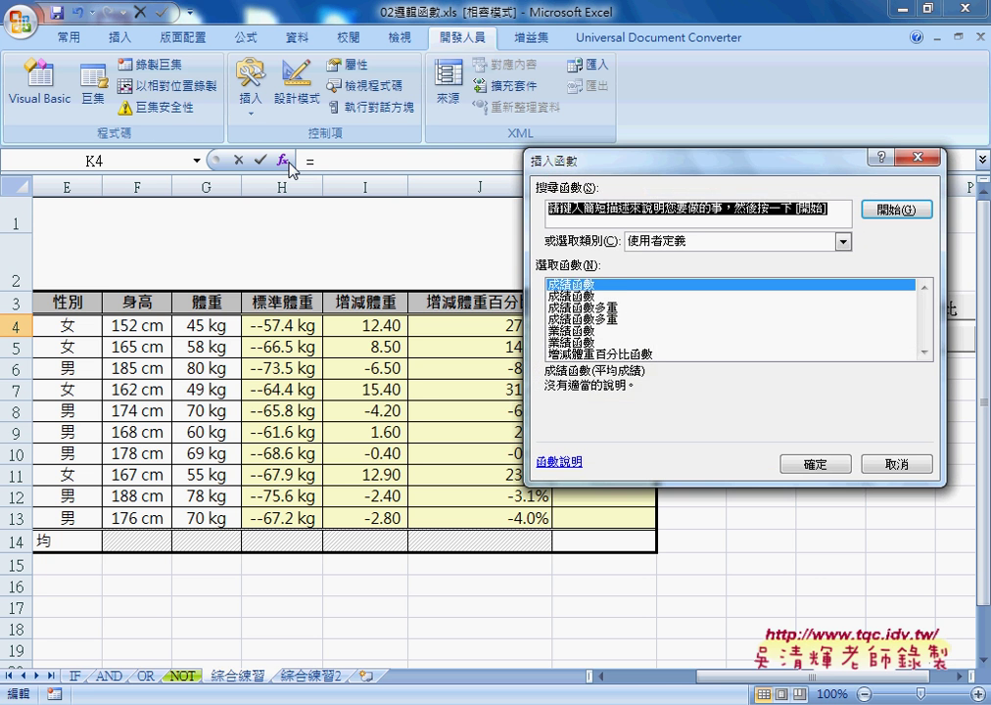
left_click(665, 245)
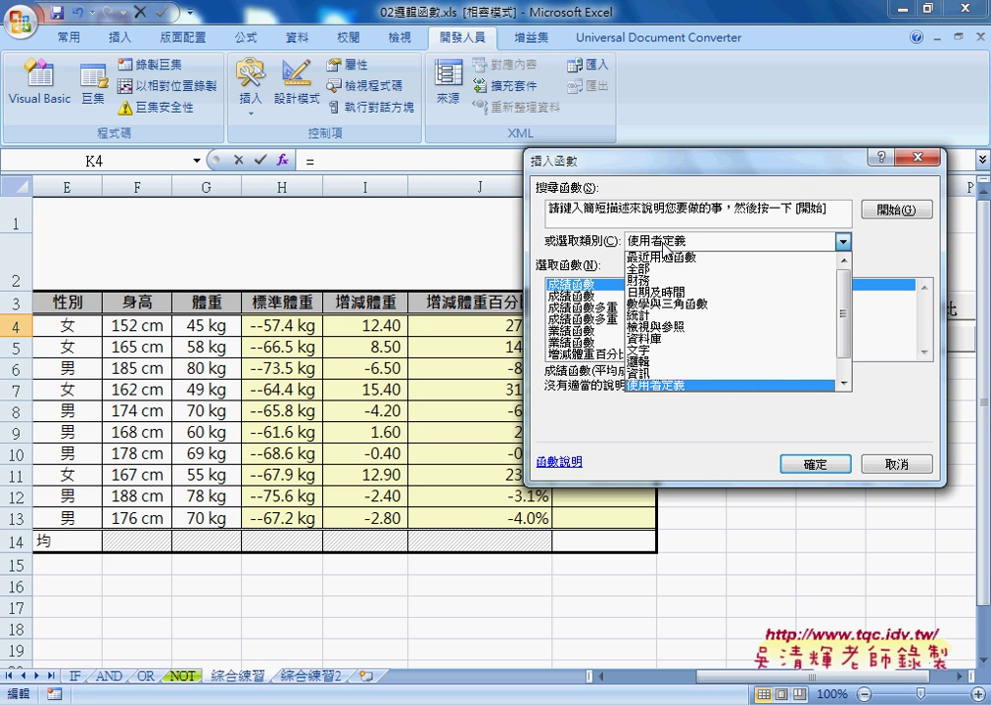
left_click(639, 362)
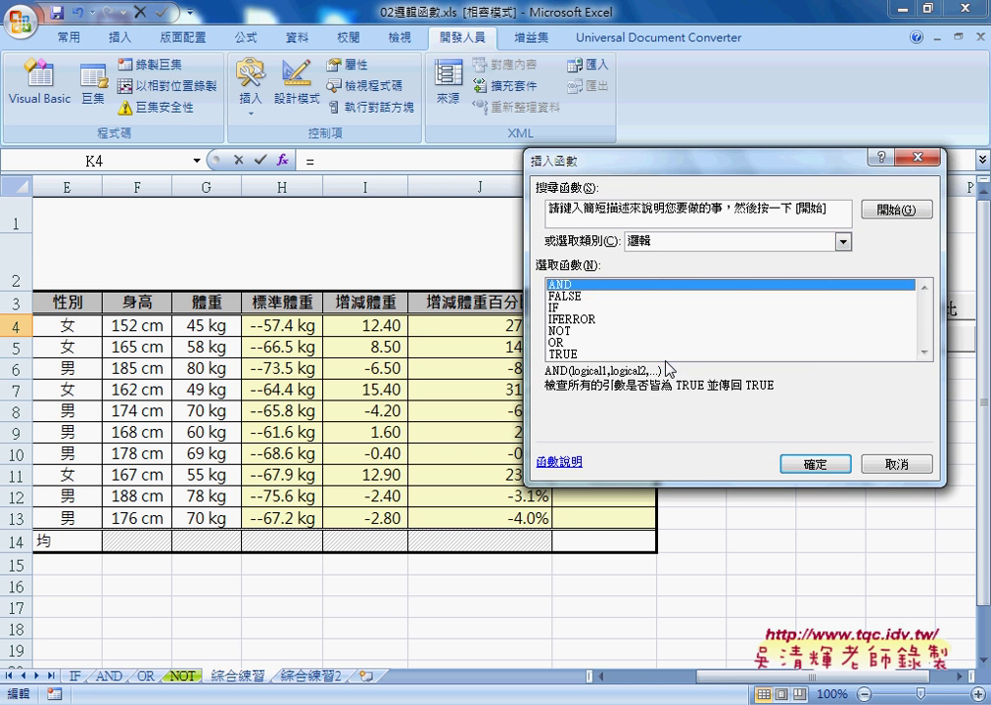
left_click(588, 307)
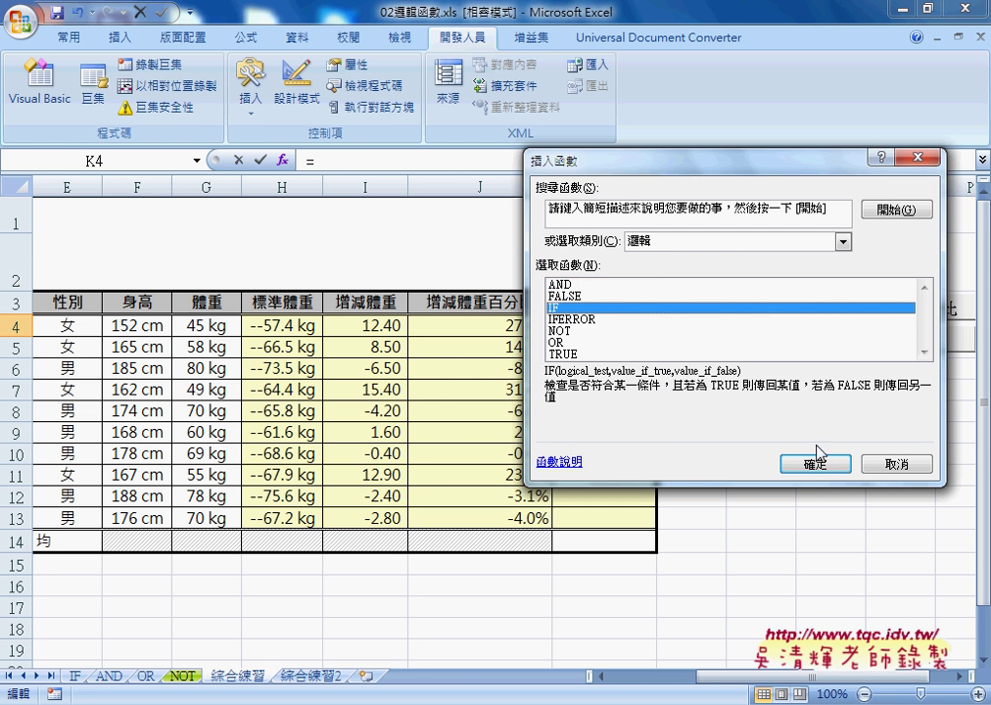
left_click(817, 464)
Step: Fill the IF arguments: test OR(J4>5%,J4<-5%), 不標準 if true, 標準 if false
mouse_move(637, 204)
left_mouse_down()
mouse_move(548, 359)
mouse_move(555, 434)
left_mouse_up()
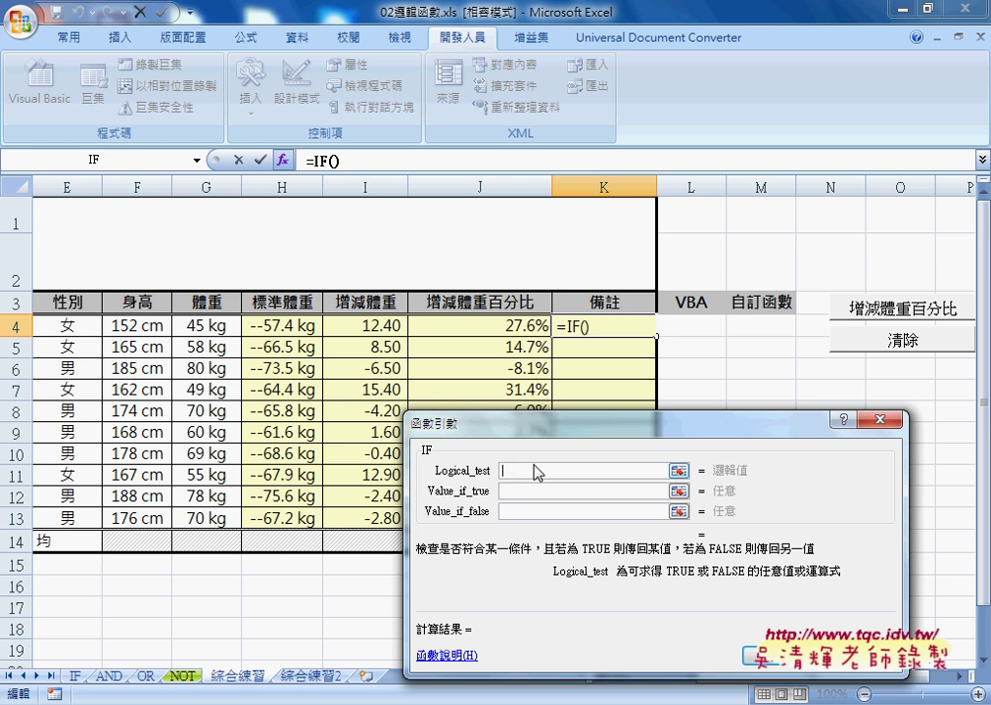
type("or")
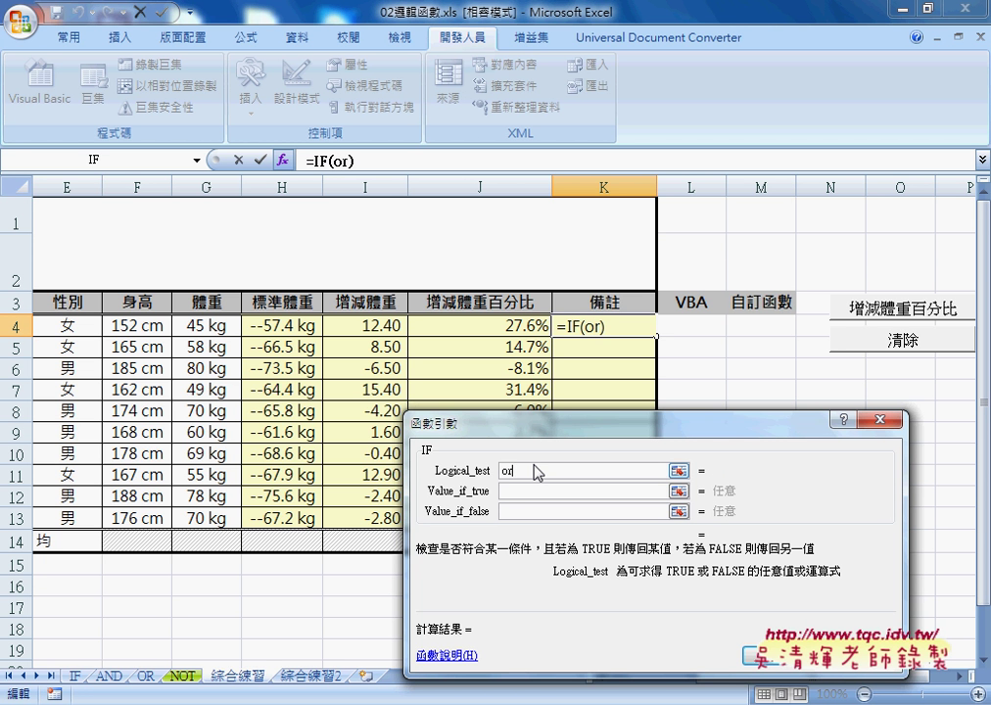
type("(")
left_click(529, 328)
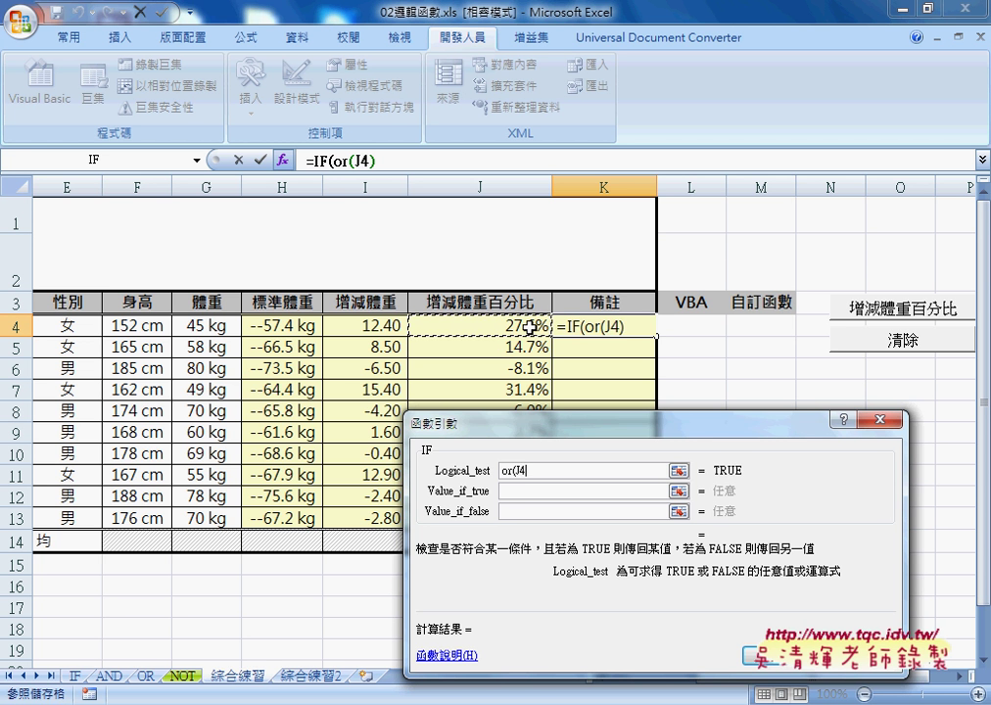
type(">5")
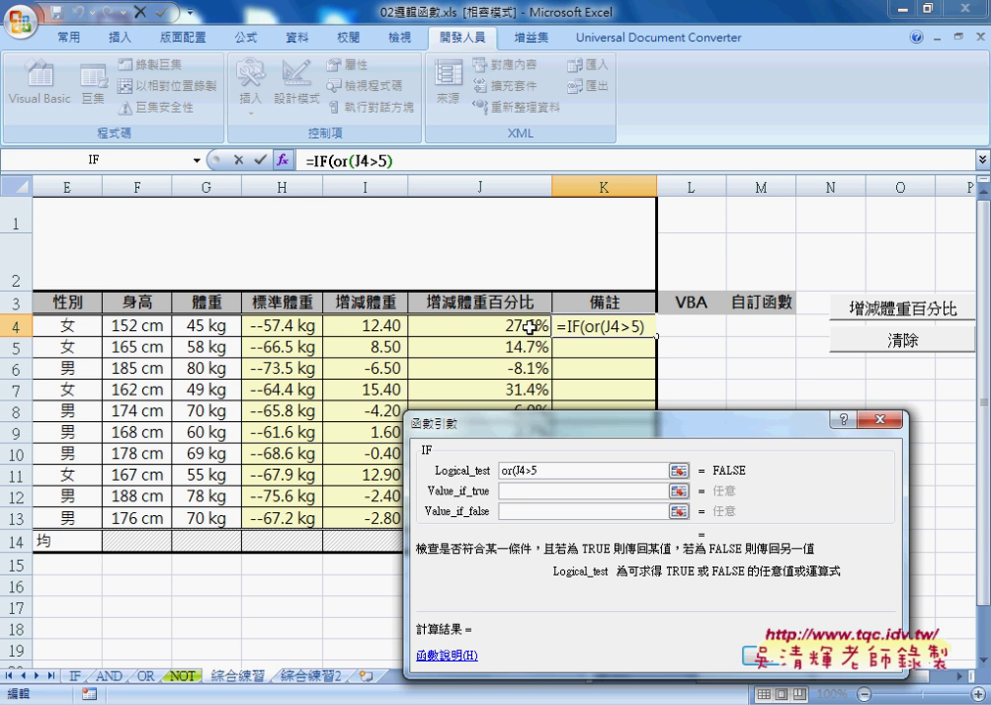
type("%,")
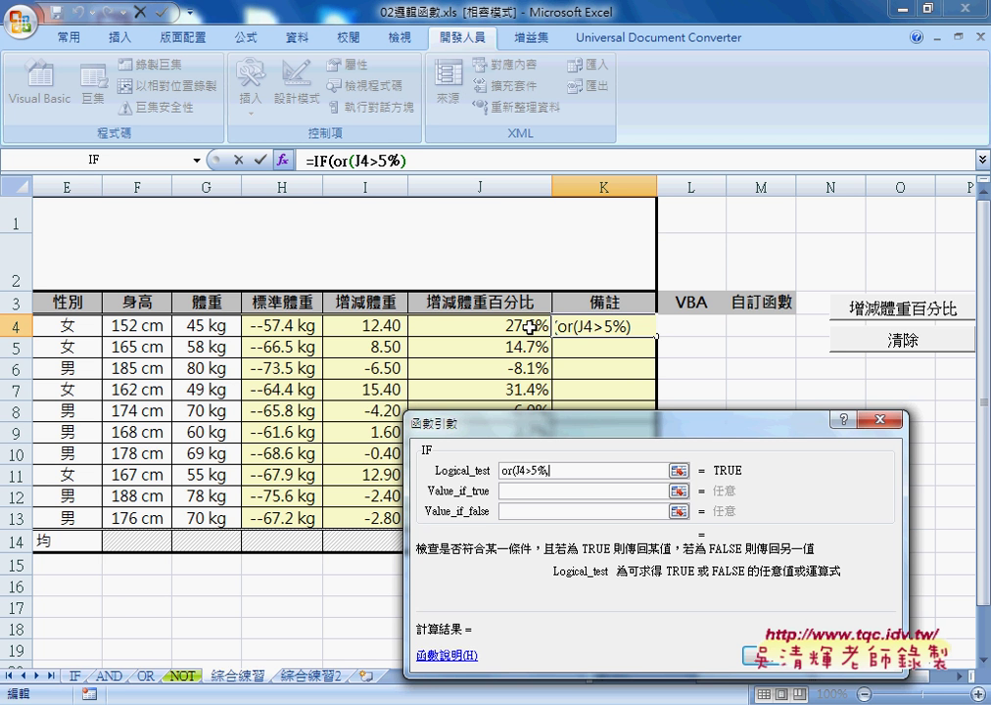
type("J4")
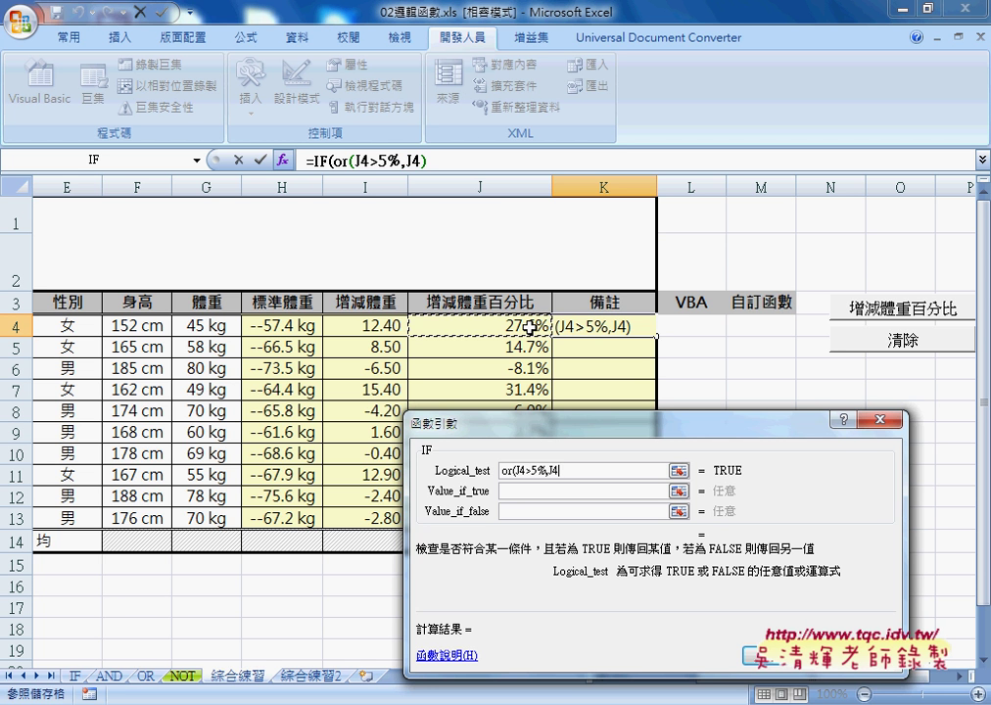
type("<-")
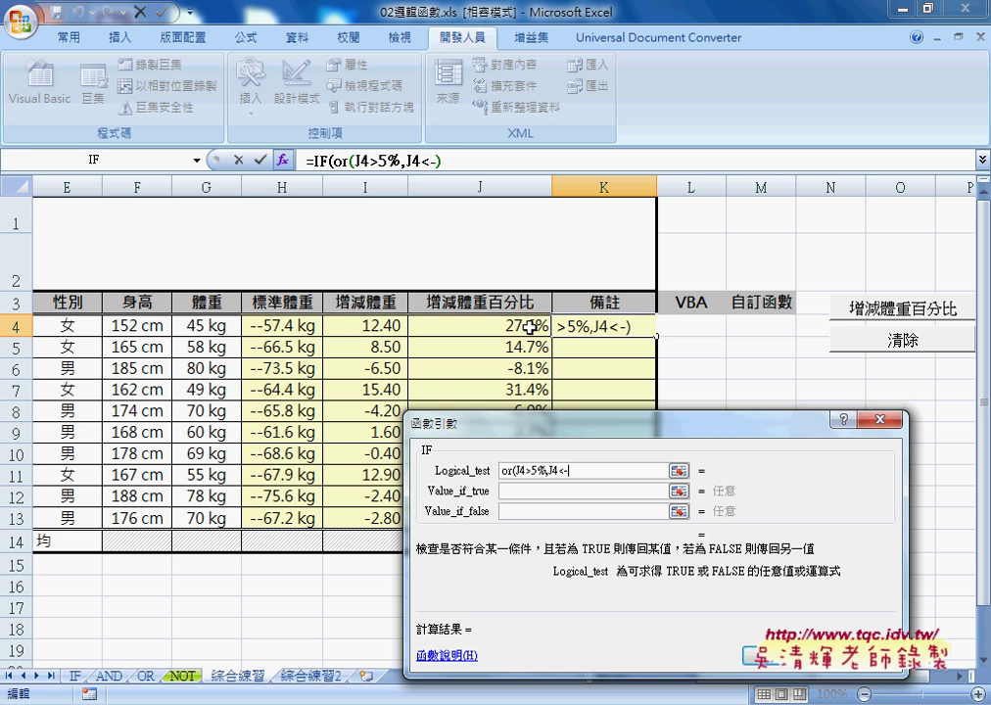
type("5")
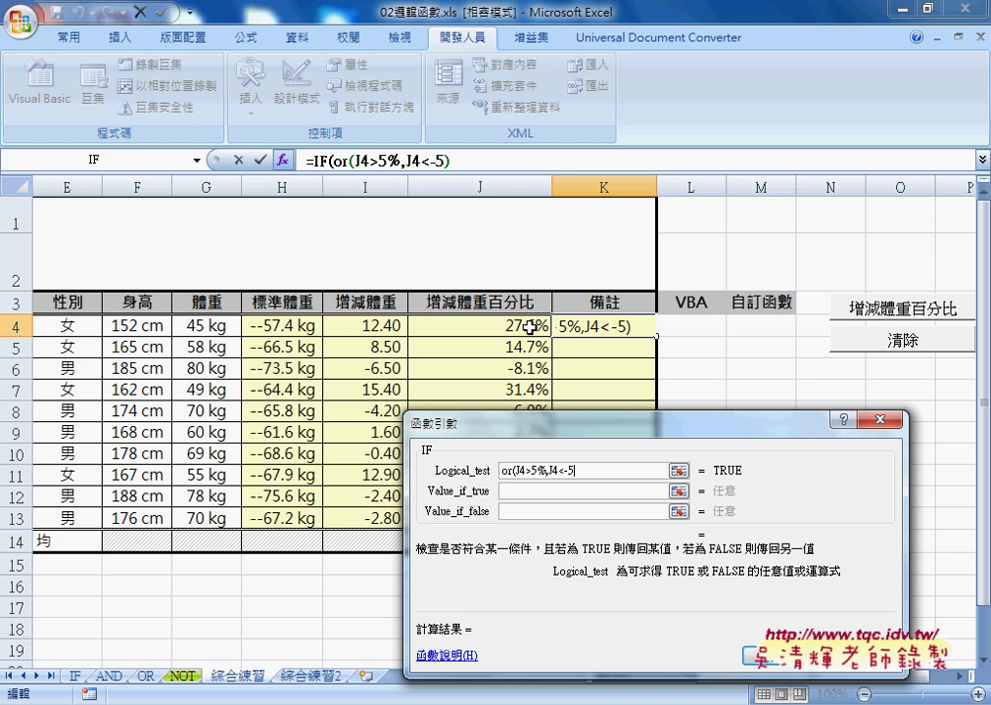
type("%)")
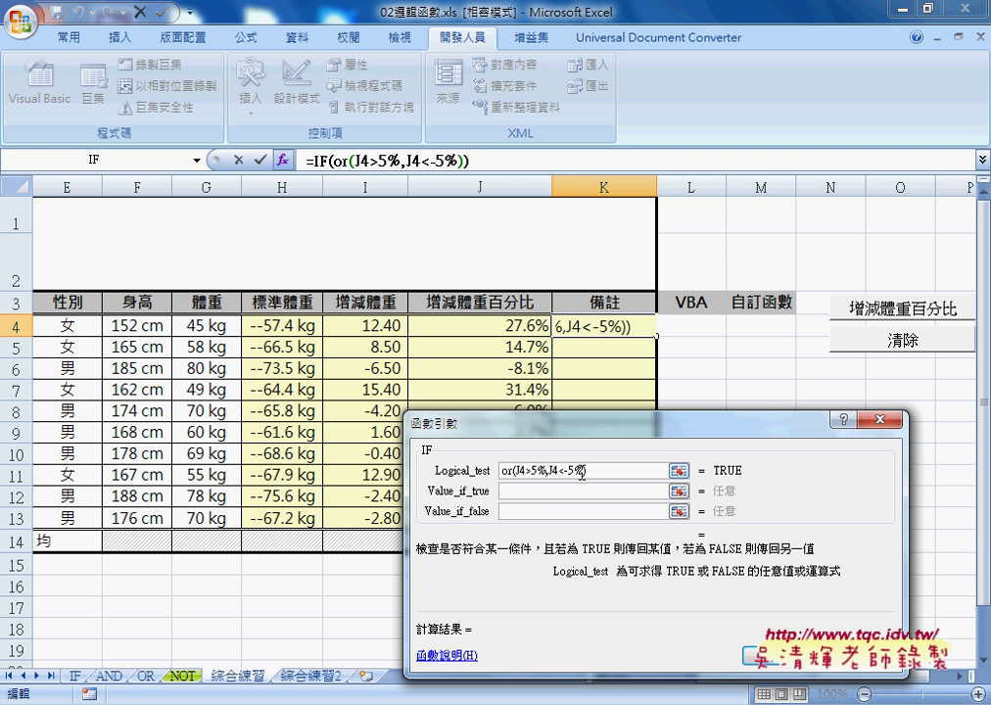
left_click(550, 491)
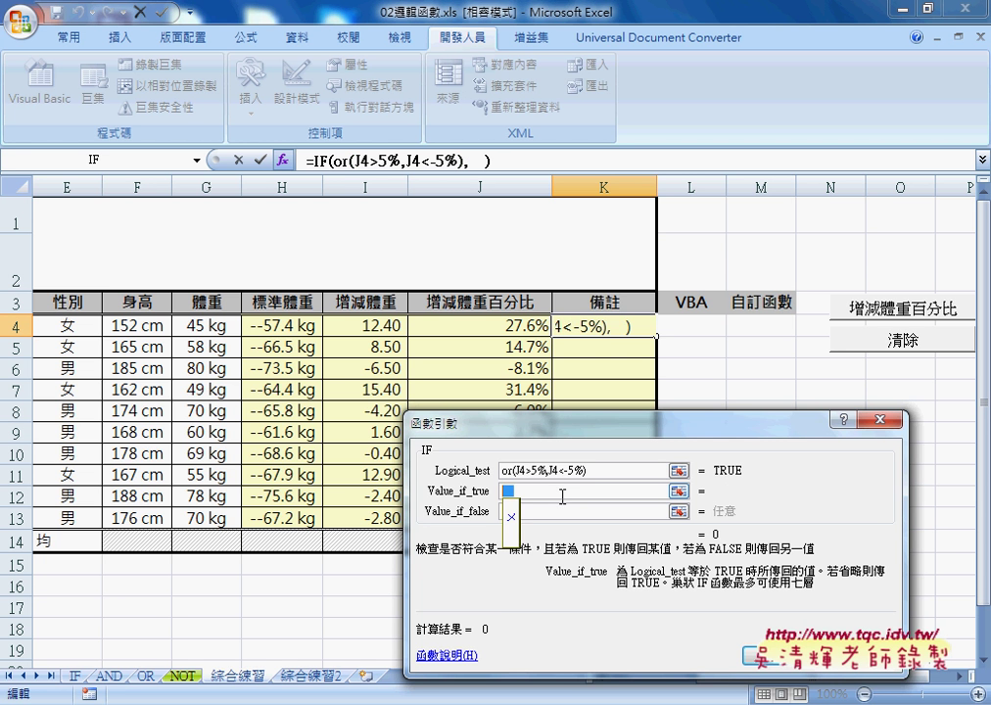
type("不標")
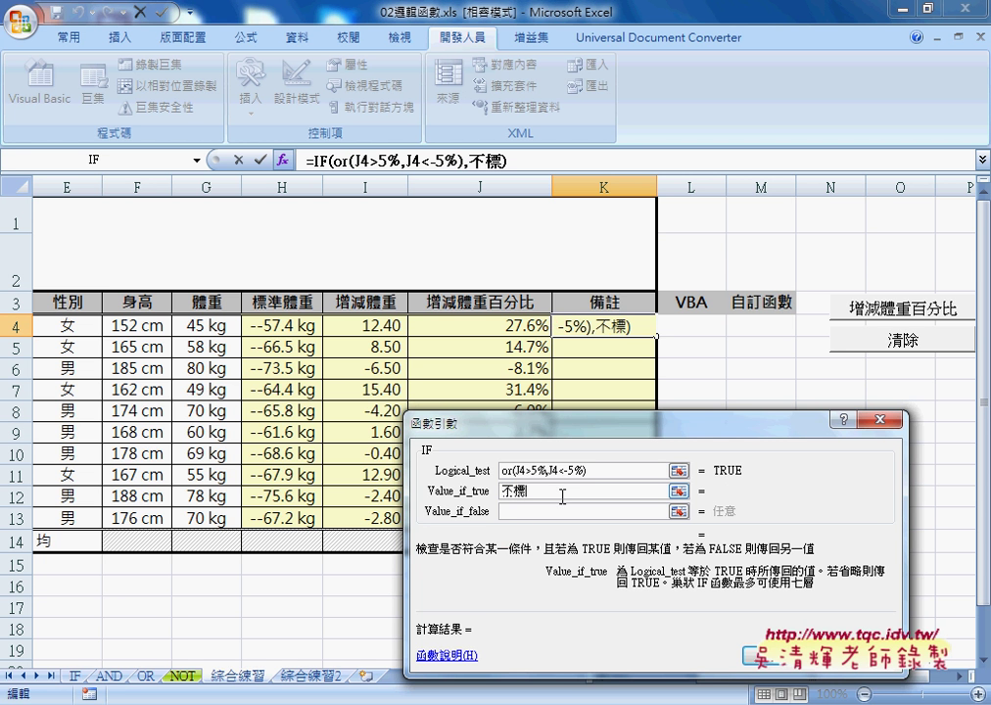
type("準")
key("shift+Left")
key("shift+Left")
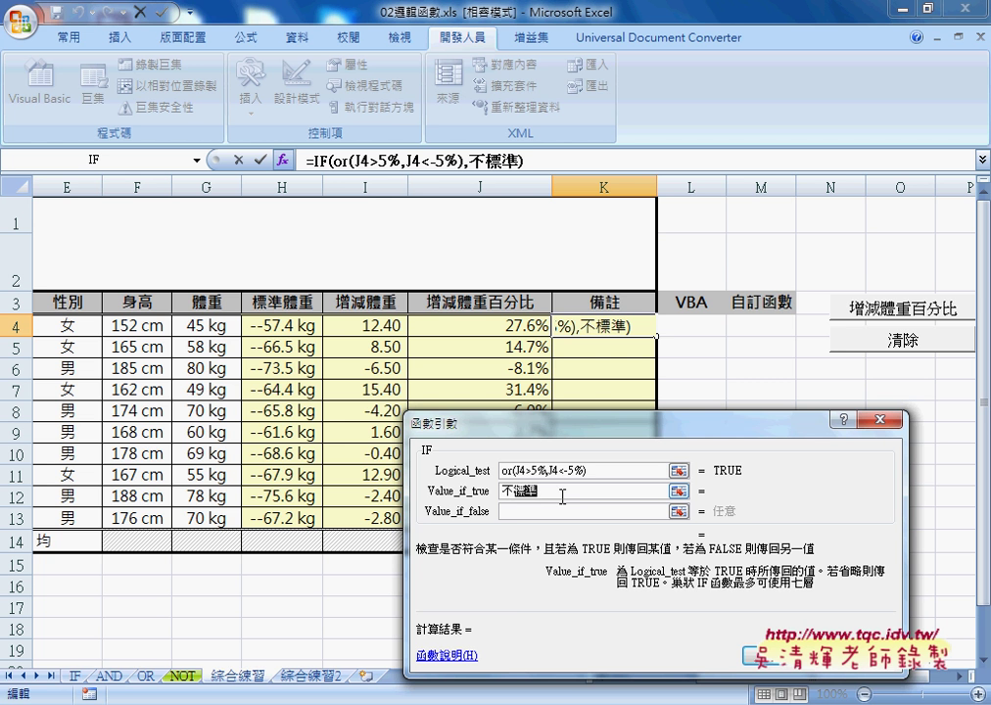
key("Tab")
type("標準")
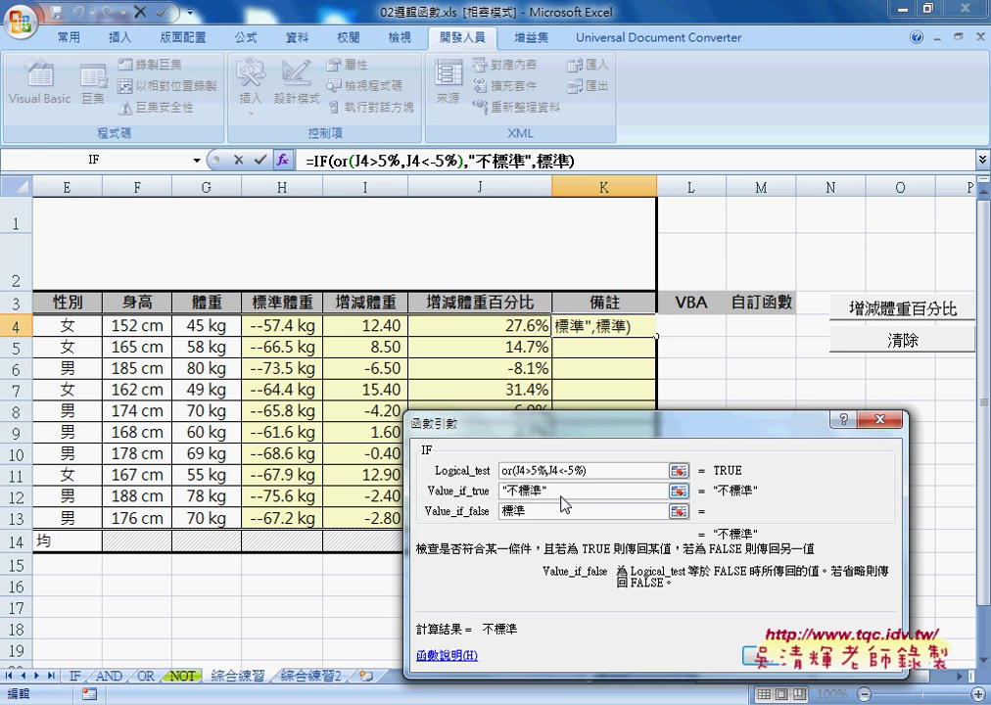
key("Tab")
key("Return")
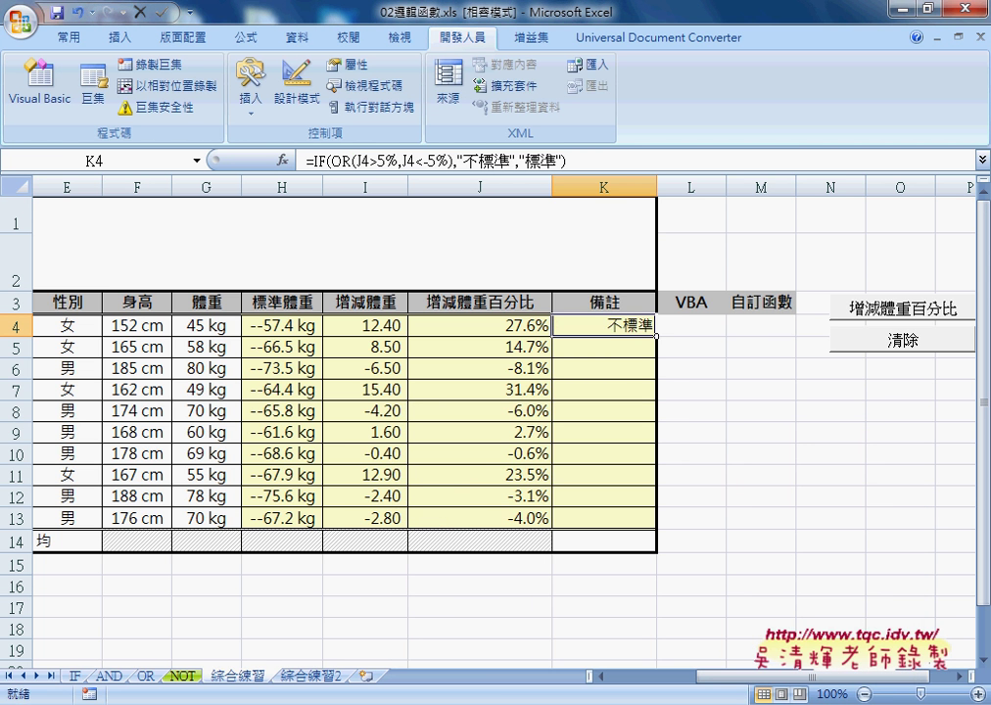
left_click_drag(656, 336, 662, 516)
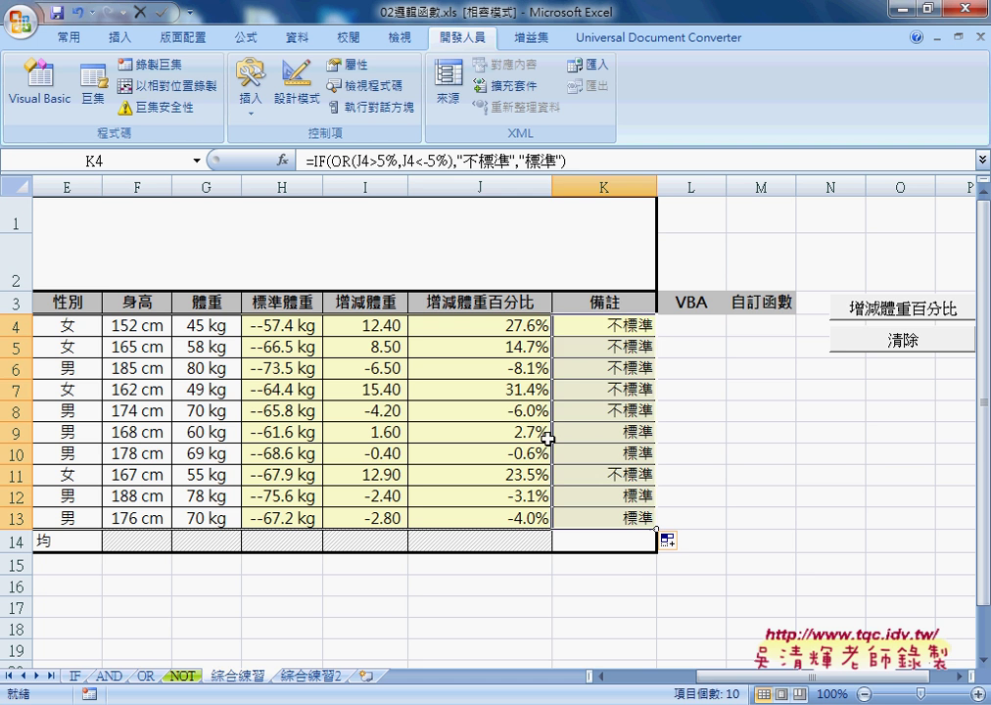
left_click_drag(547, 439, 561, 438)
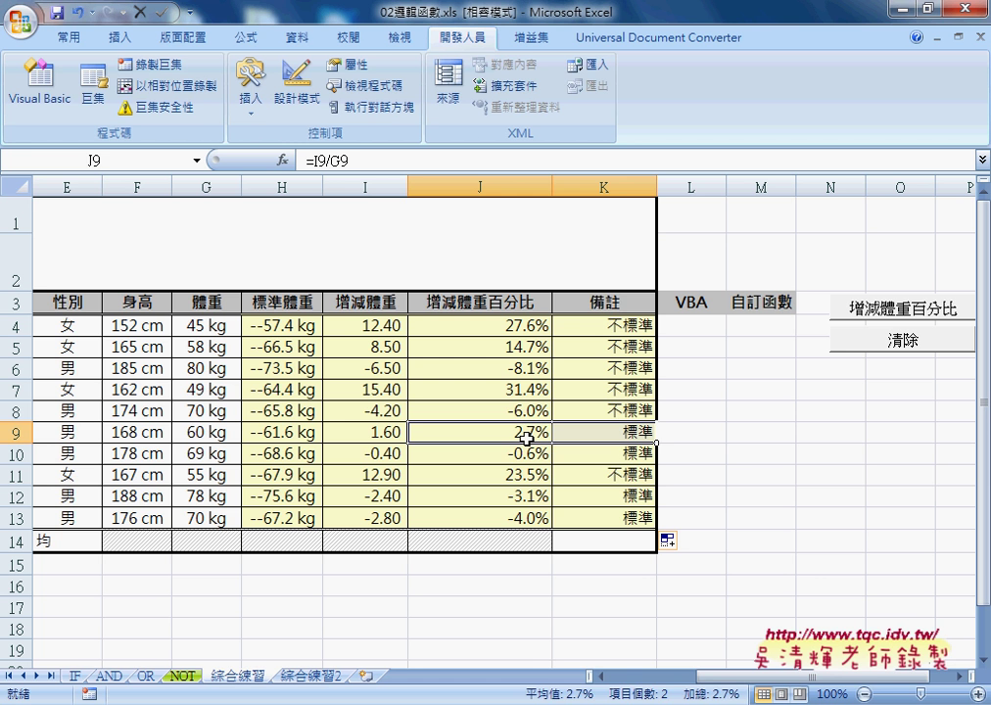
left_click_drag(526, 459, 590, 457)
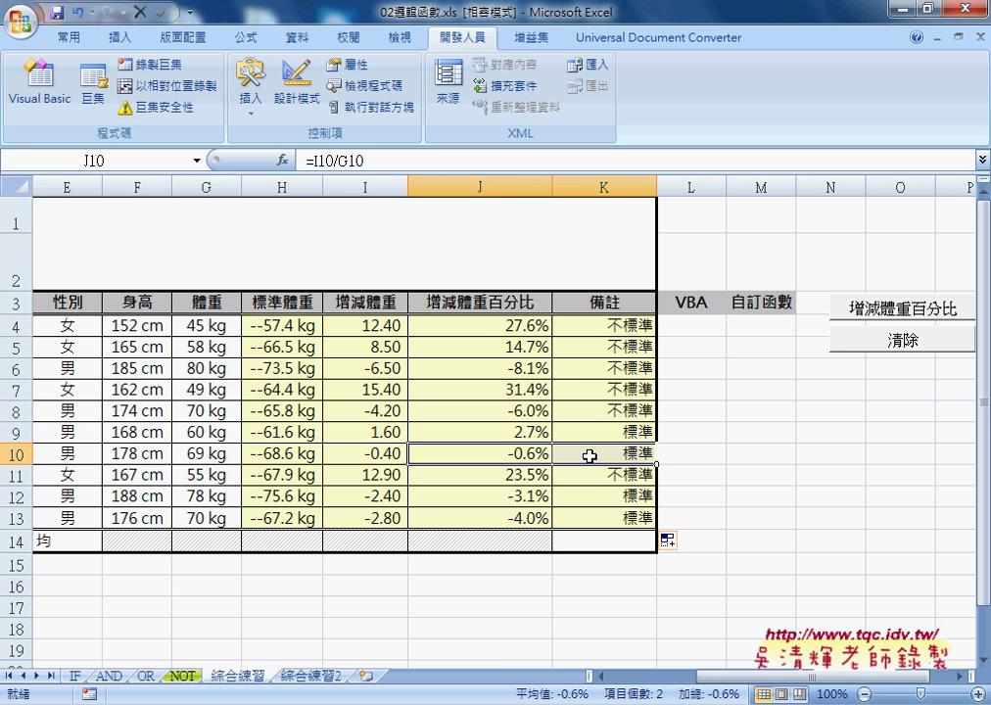
left_click(526, 497)
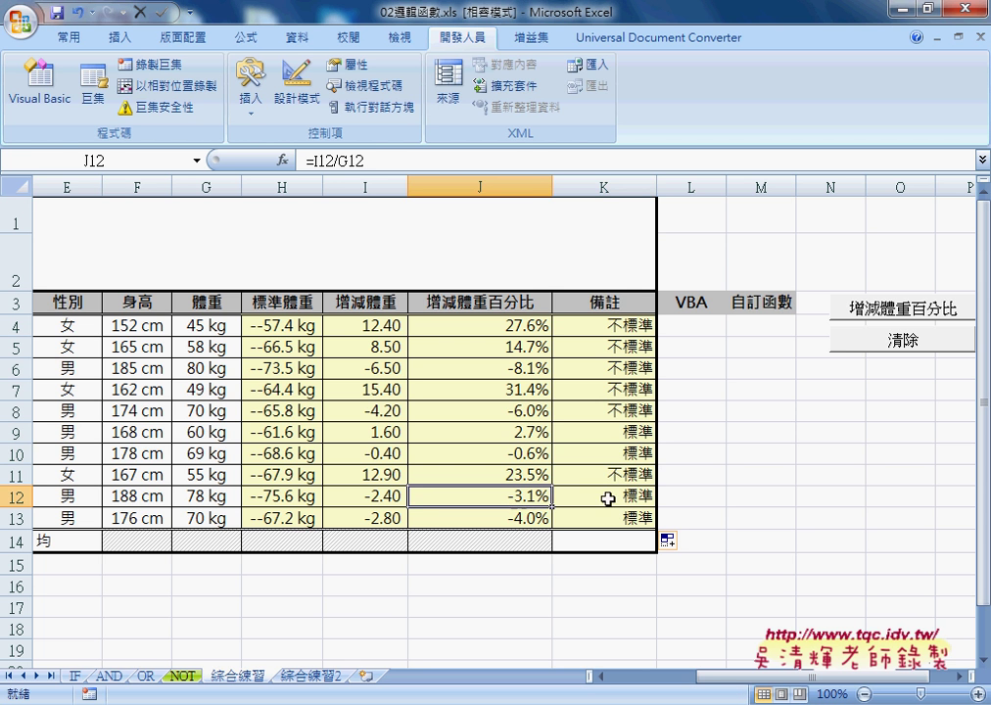
left_click(619, 497)
left_click(529, 520)
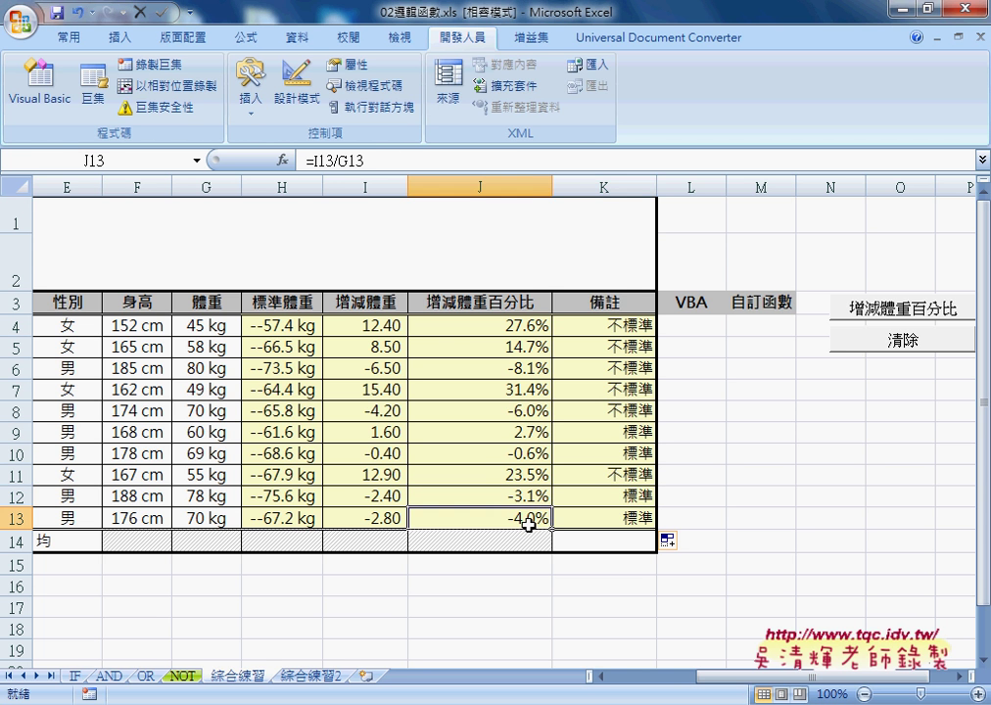
left_click(610, 520)
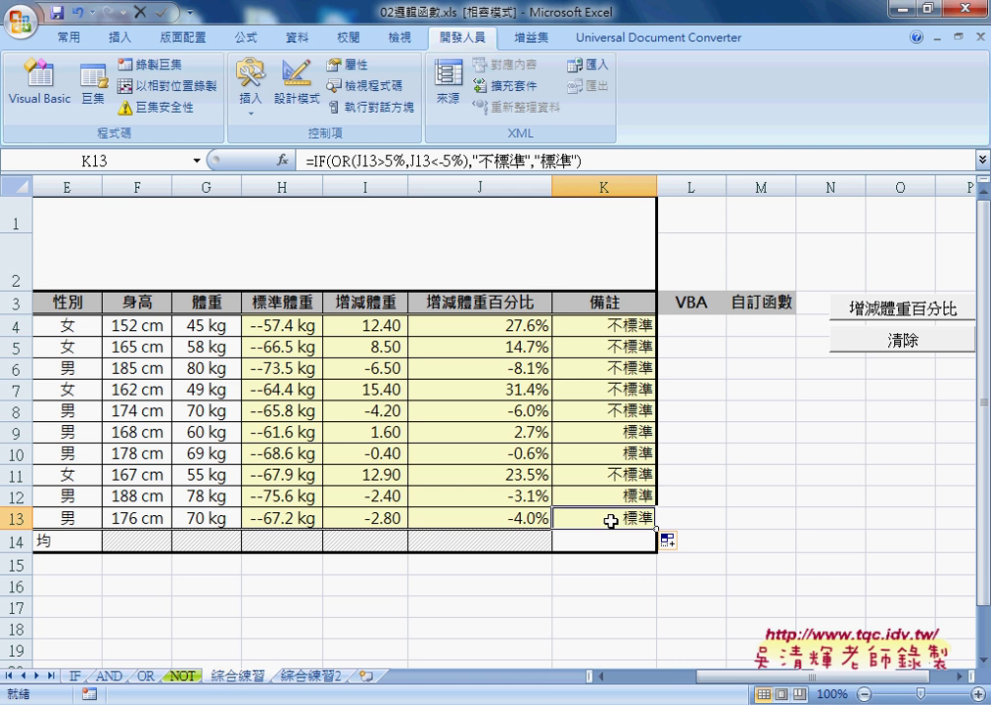
left_click_drag(499, 368, 610, 368)
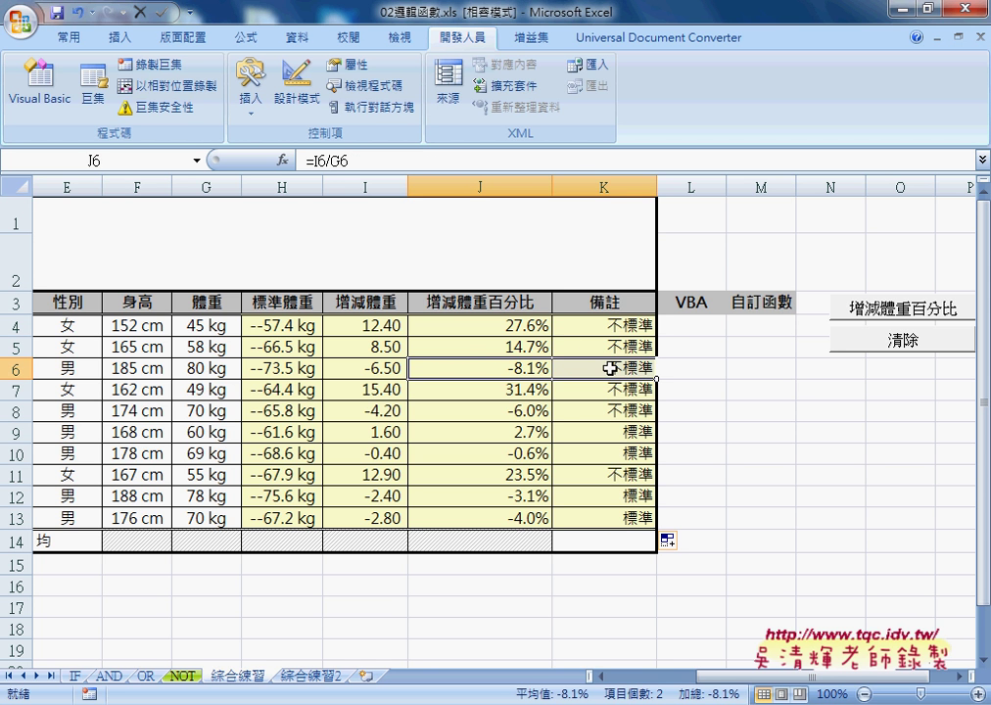
left_click_drag(533, 326, 598, 328)
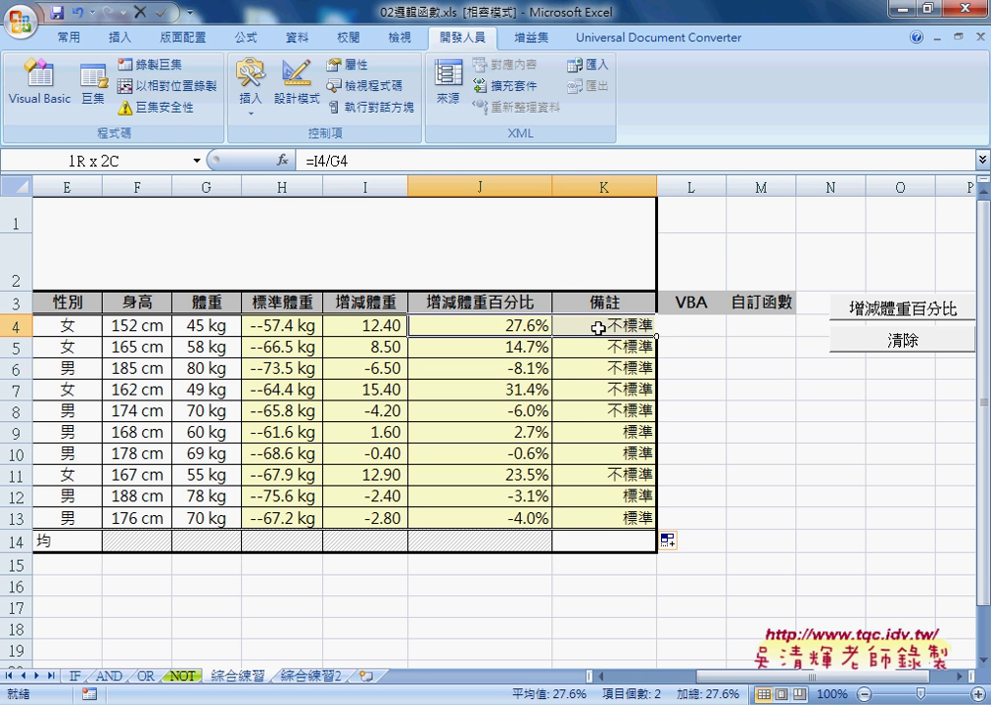
left_click(629, 325)
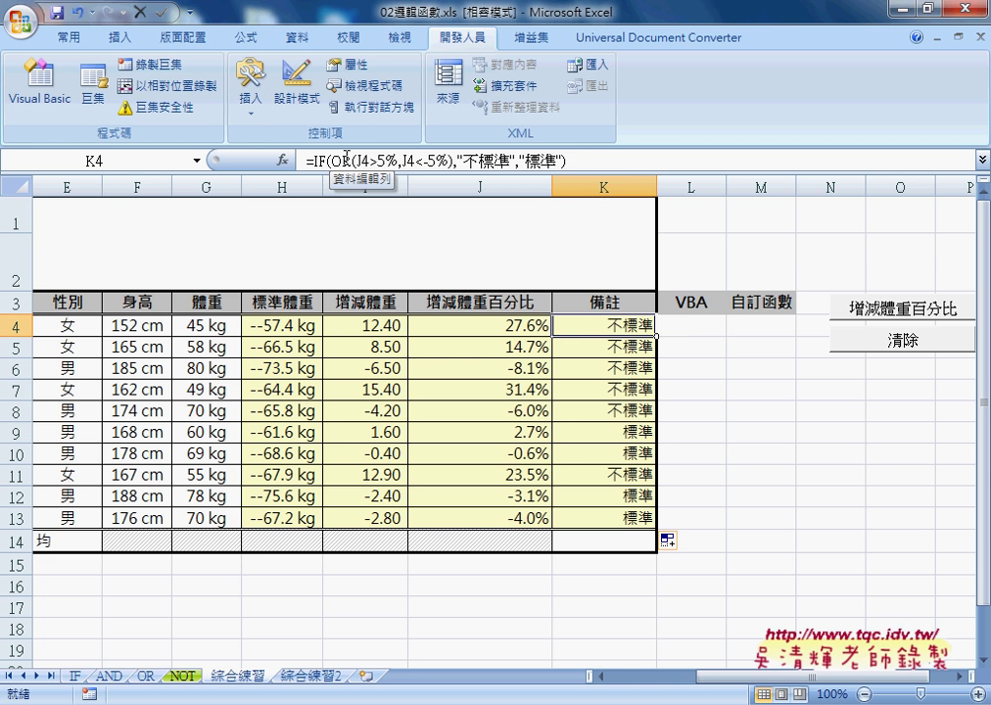
left_click(692, 326)
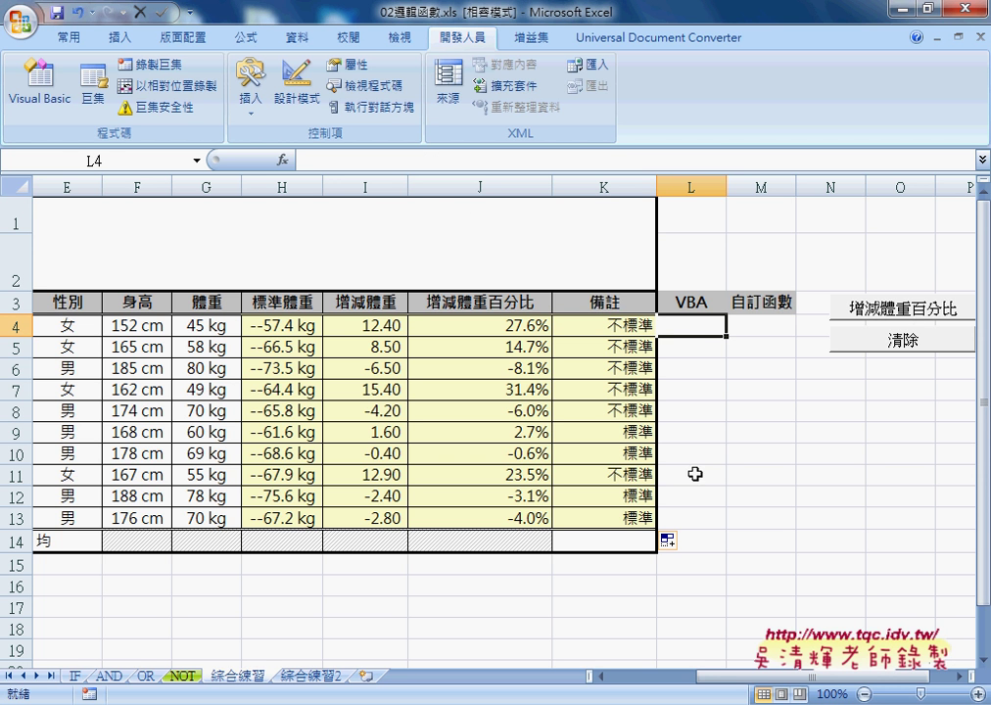
left_click(894, 312)
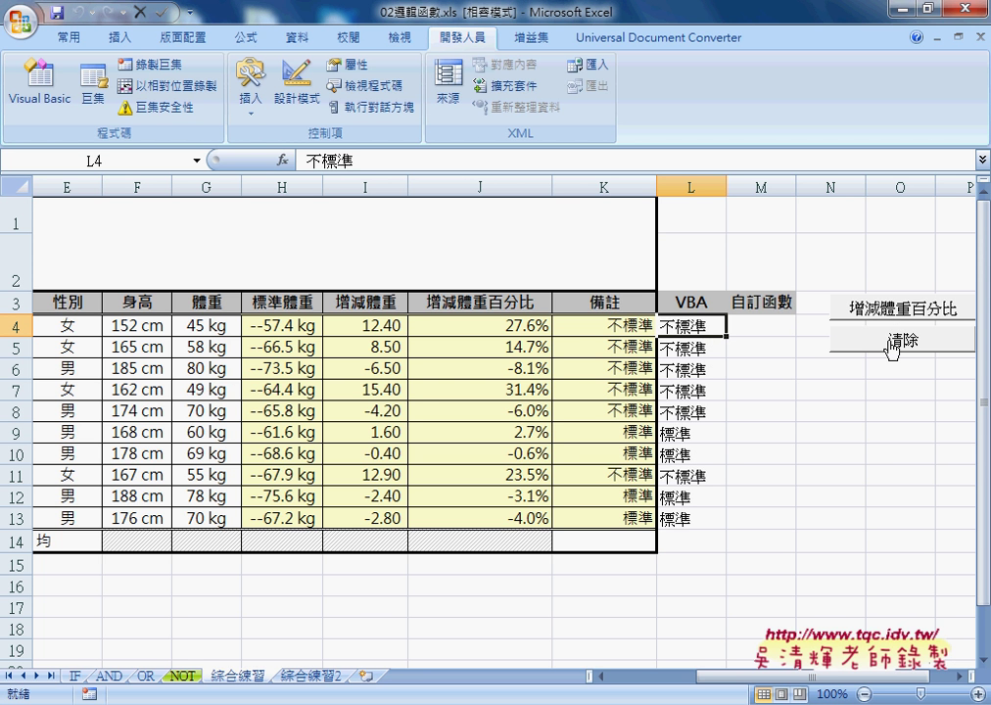
left_click(893, 343)
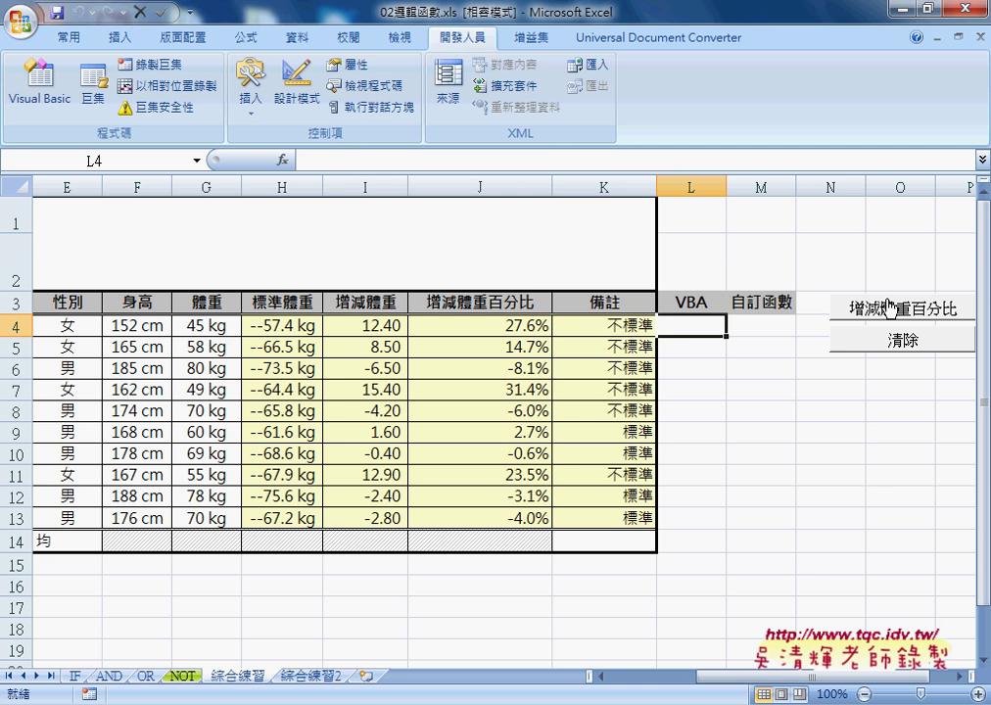
left_click(625, 327)
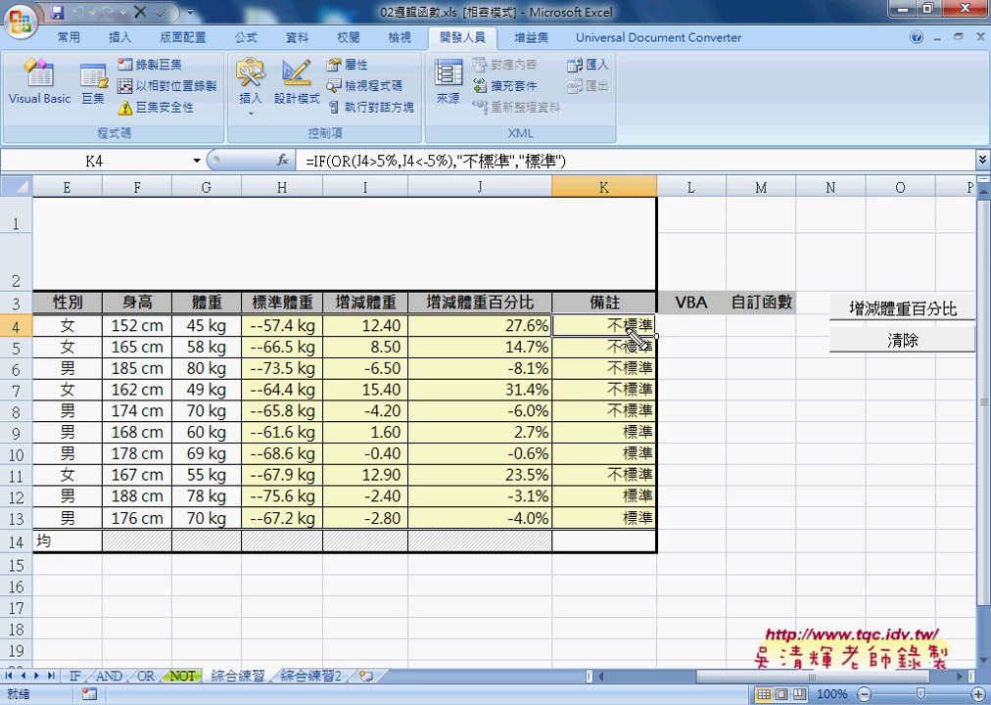
left_click_drag(385, 174, 374, 173)
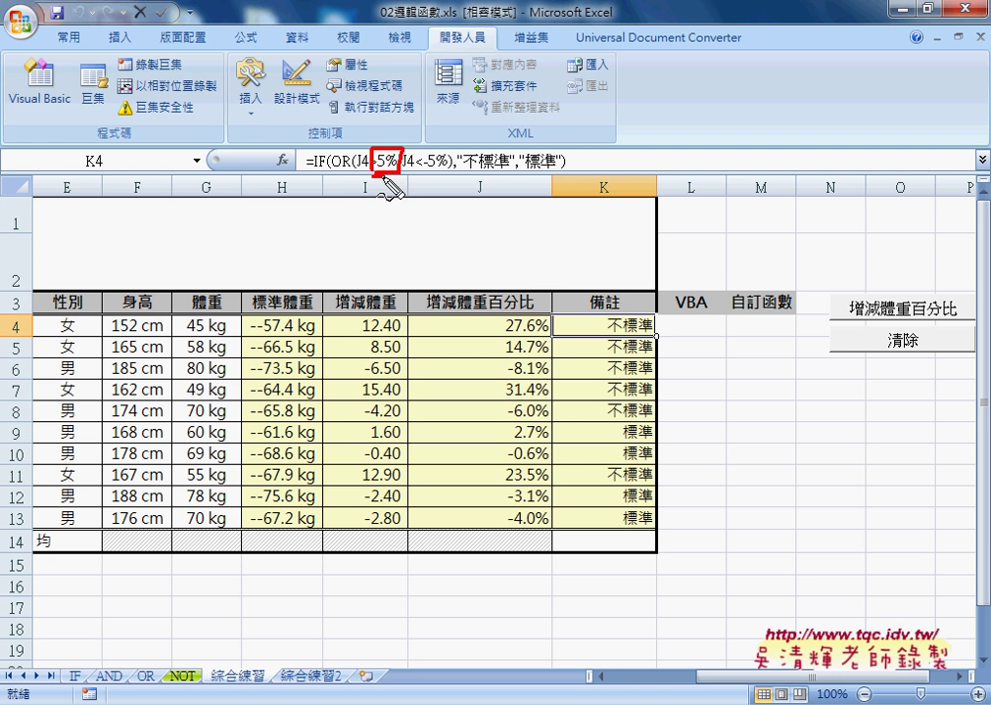
mouse_move(377, 176)
left_mouse_down()
mouse_move(441, 225)
mouse_move(487, 227)
mouse_move(544, 206)
left_mouse_up()
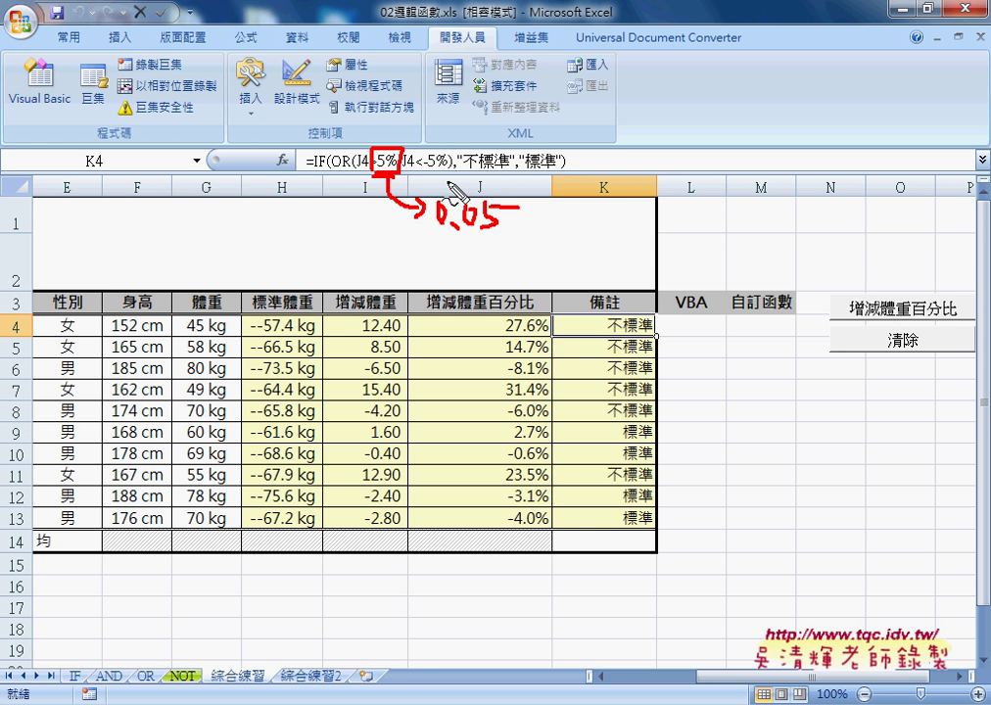
key("Escape")
Step: Open the button's macro code in Module1 and highlight the loop end 13 and J column reference
right_click(868, 308)
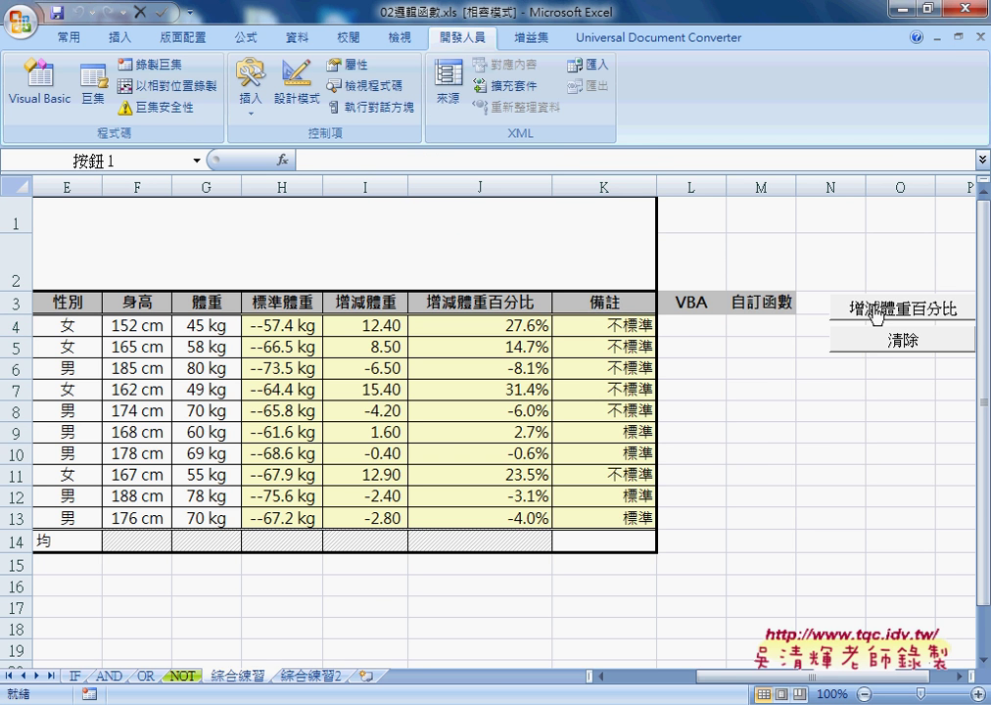
left_click(811, 466)
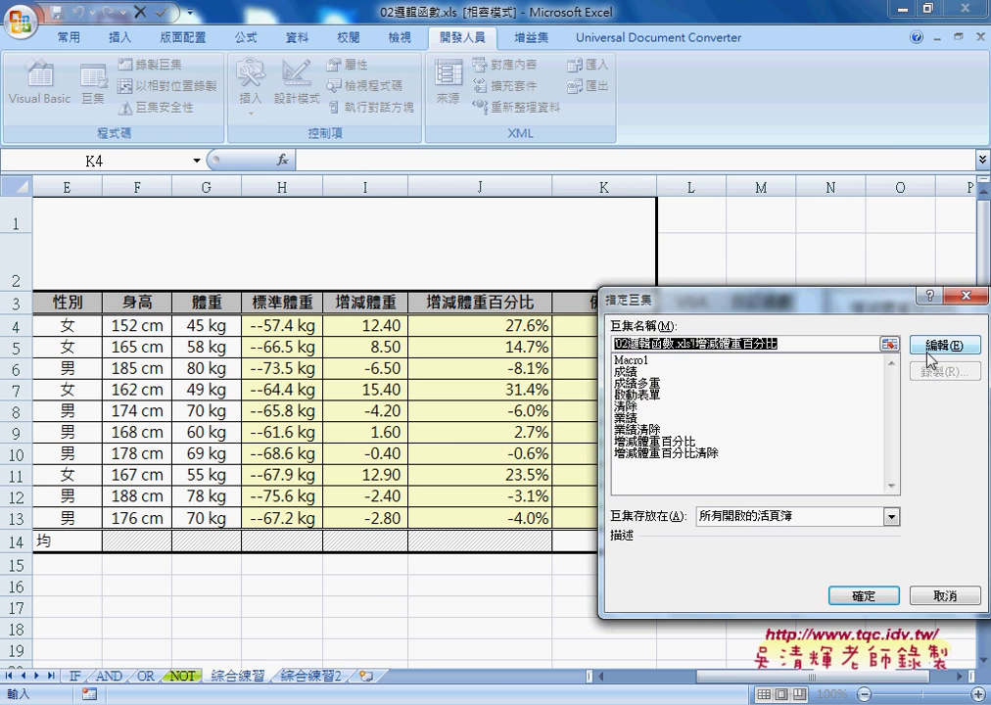
left_click(939, 347)
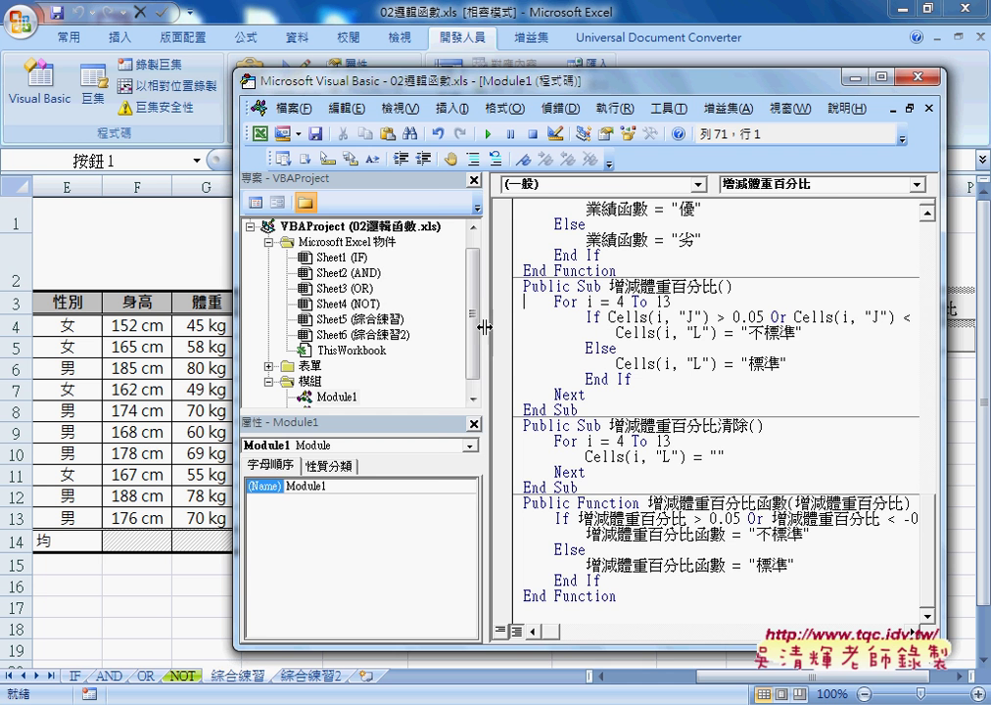
mouse_move(485, 325)
left_mouse_down()
mouse_move(257, 323)
mouse_move(336, 324)
left_mouse_up()
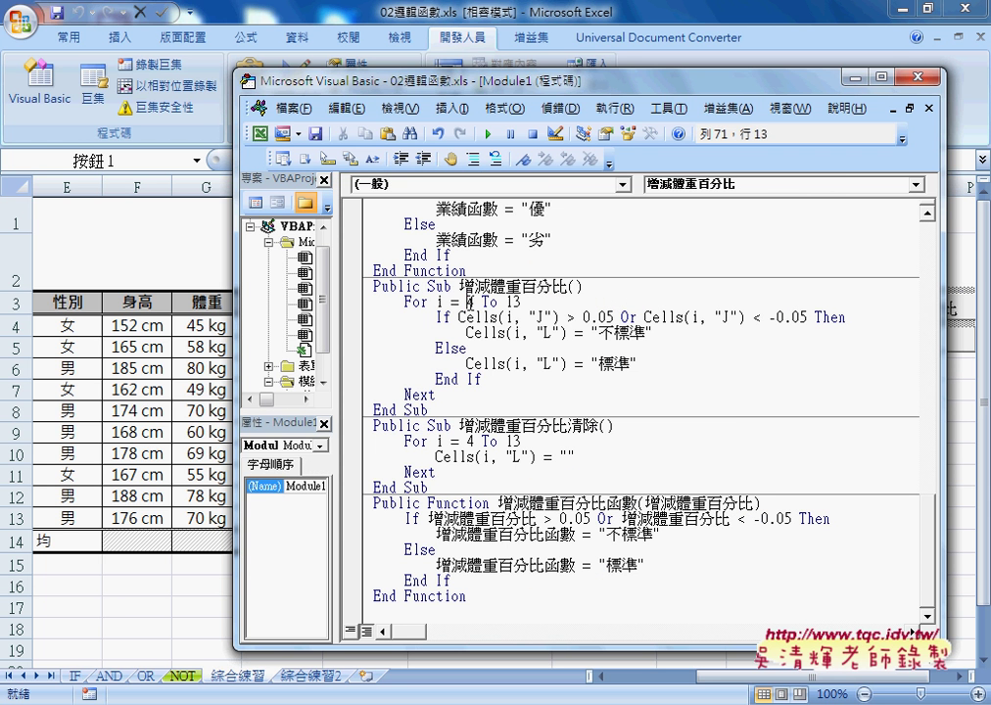
double_click(514, 302)
left_click_drag(459, 317, 562, 316)
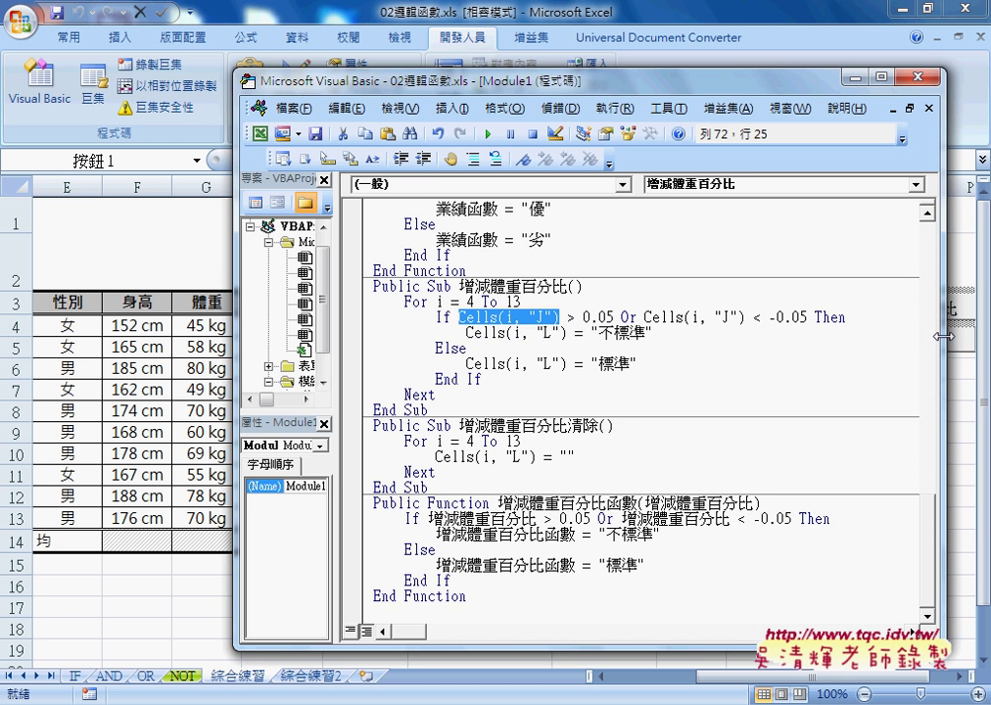
left_click_drag(946, 392, 859, 392)
left_click_drag(627, 82, 353, 96)
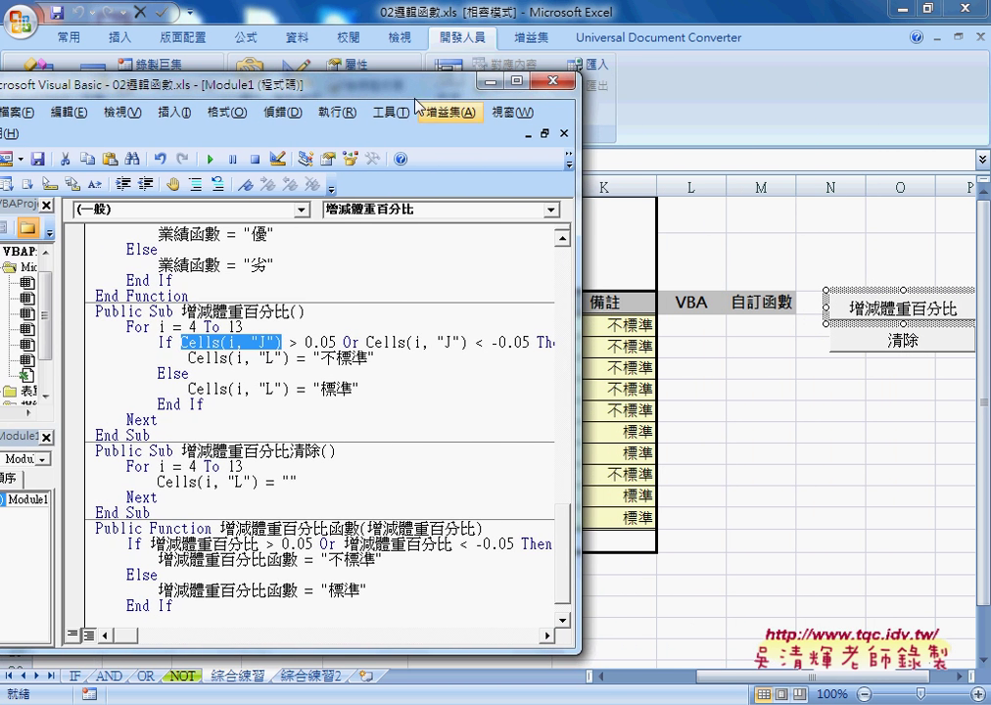
mouse_move(375, 91)
left_mouse_down()
mouse_move(308, 91)
mouse_move(473, 98)
left_mouse_up()
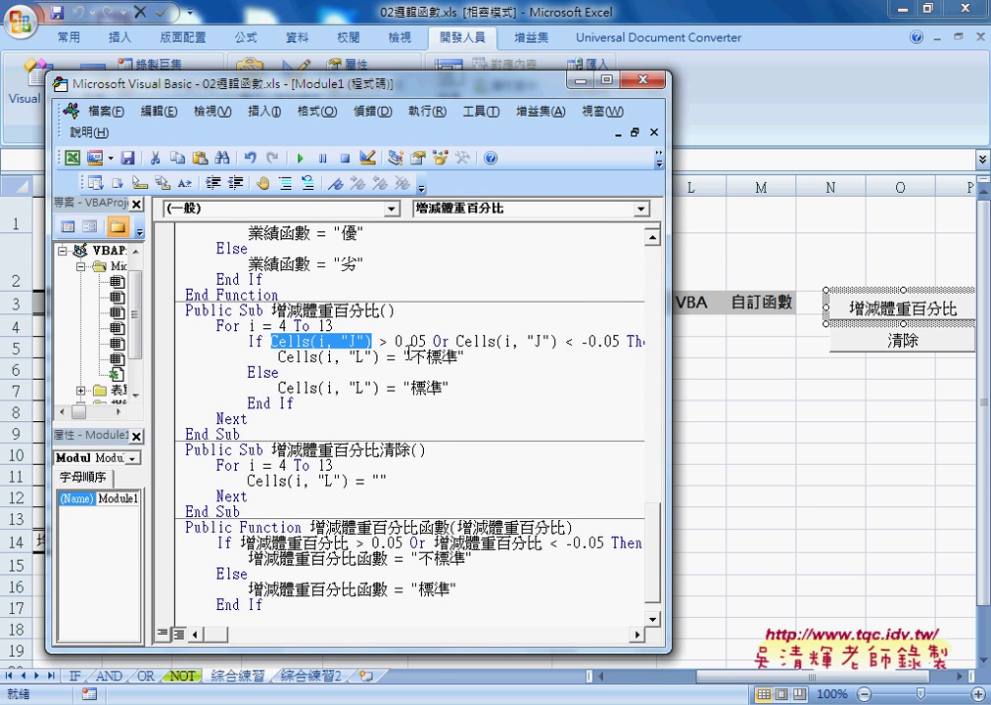
Step: Highlight the > 0.05 Or condition and the L output column in the macro code
left_click_drag(380, 342, 425, 339)
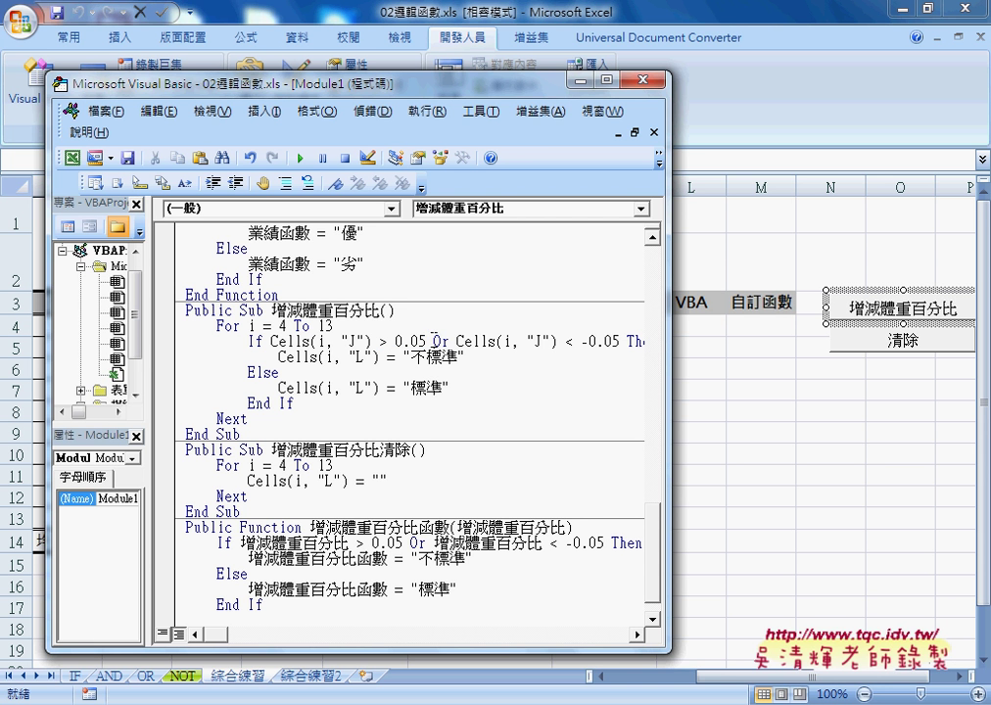
left_click_drag(433, 342, 446, 341)
left_click_drag(672, 342, 756, 343)
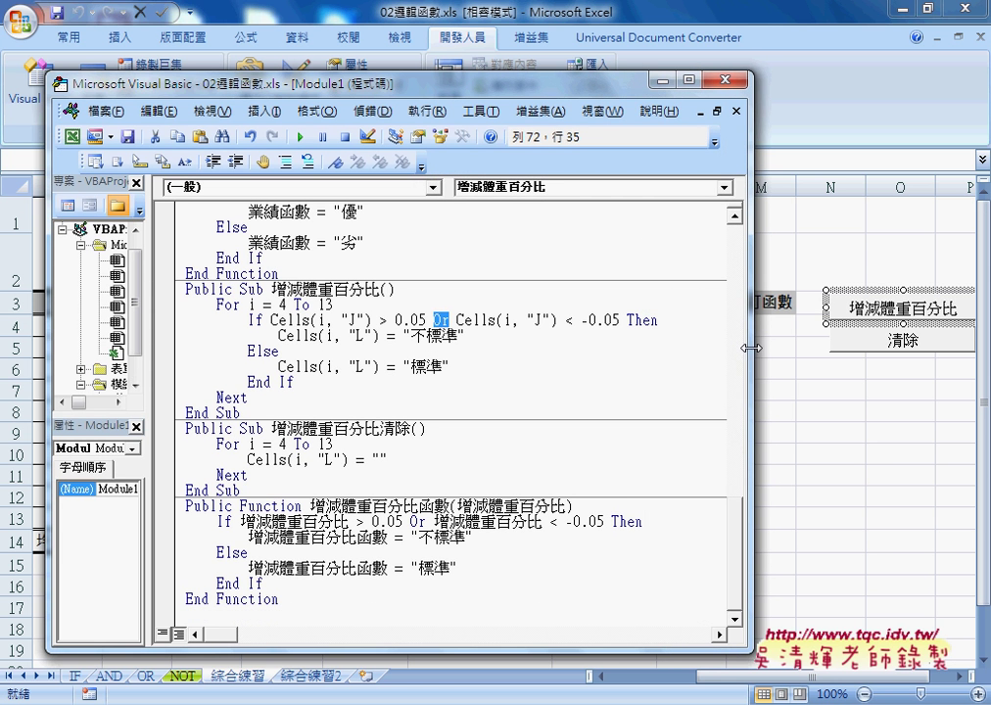
left_click_drag(530, 319, 555, 320)
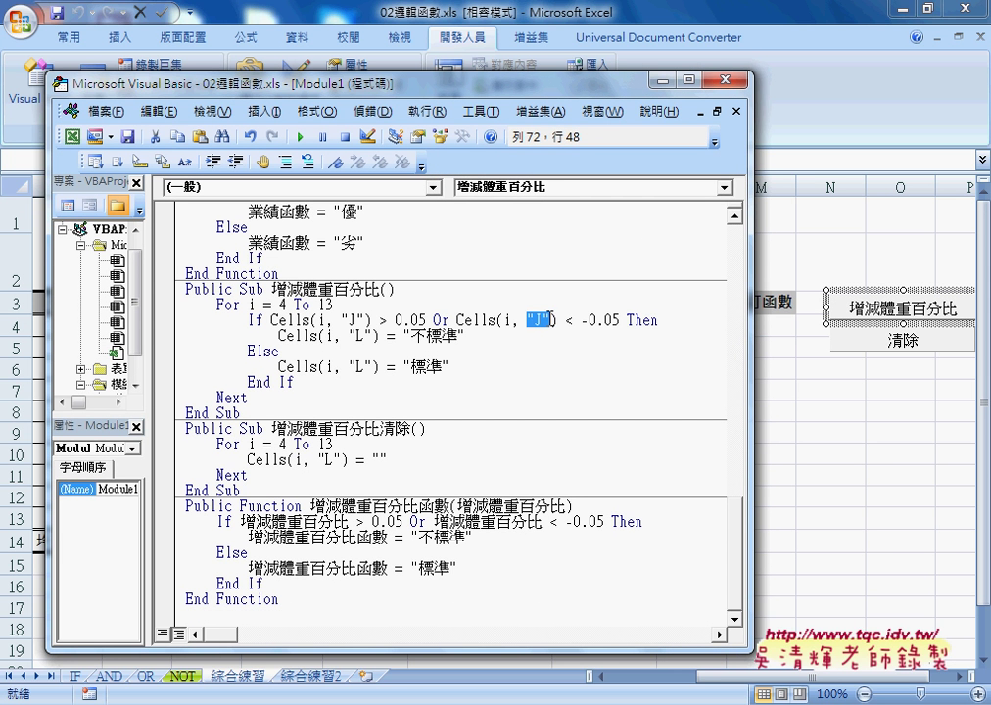
left_click(571, 320)
left_click(661, 320)
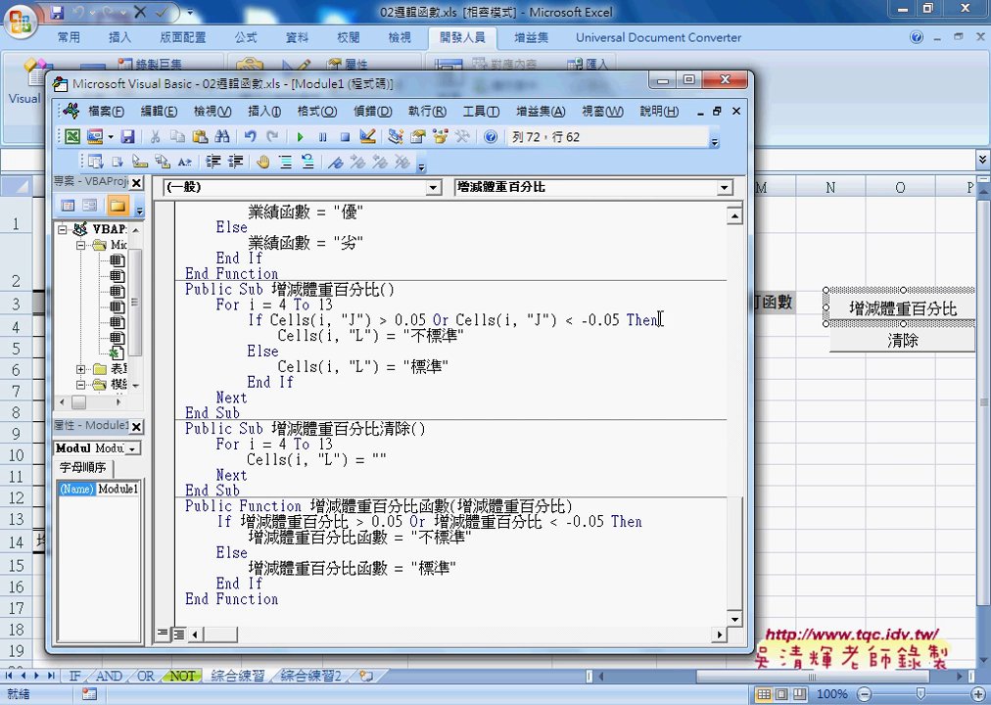
double_click(365, 335)
left_click_drag(748, 340, 645, 340)
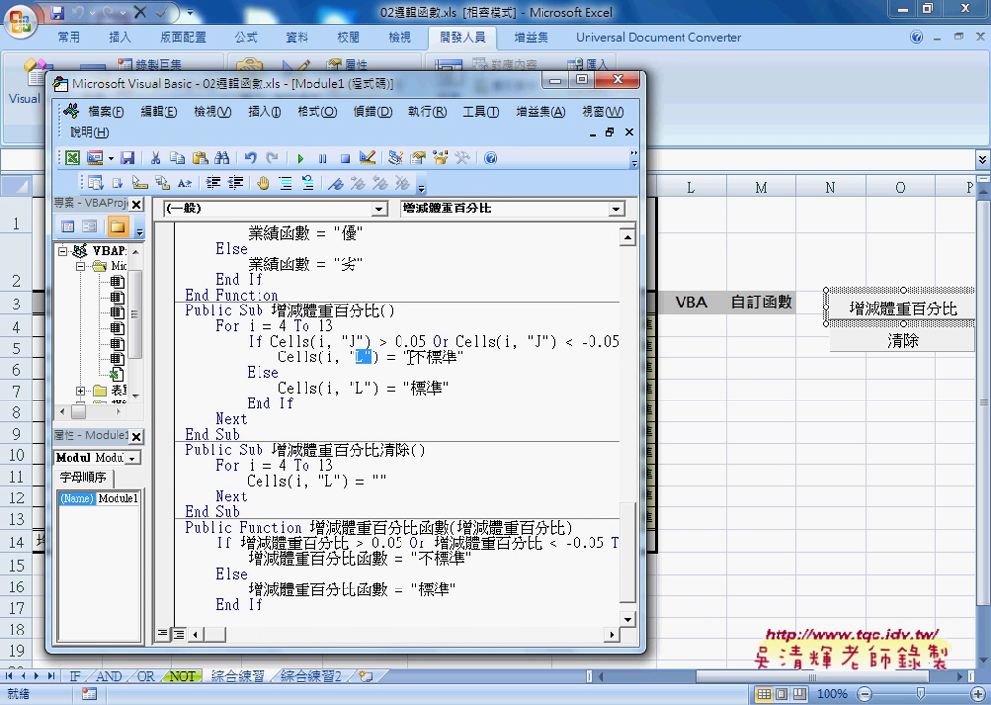
Step: Run the 增減體重百分比 macro to fill L4:L13 with 標準/不標準, then select M4
left_click(882, 294)
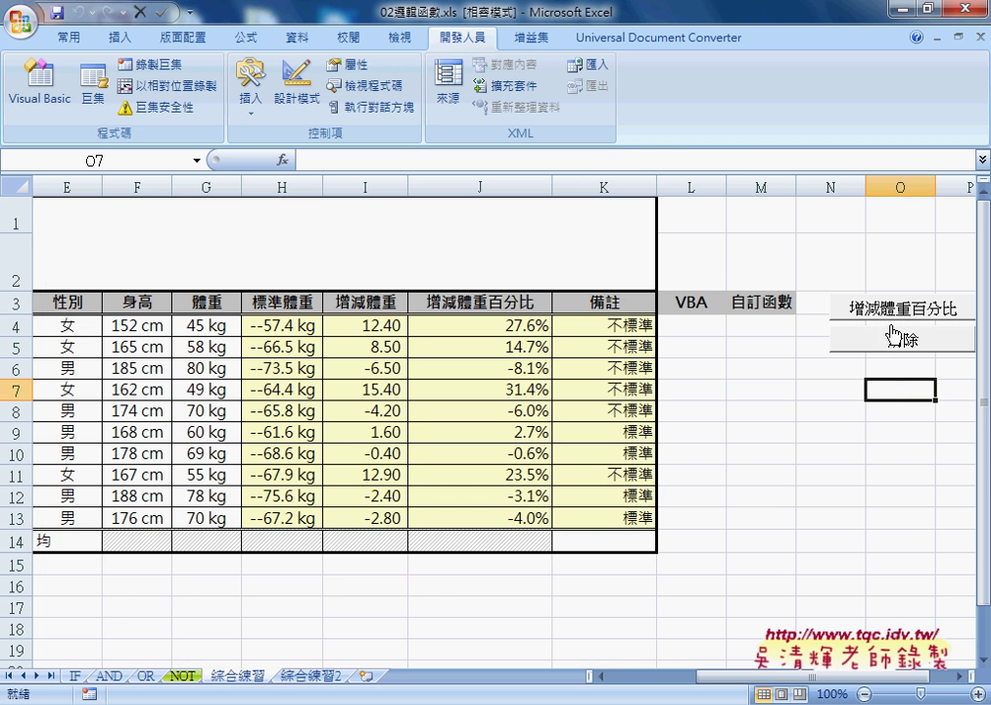
left_click(896, 311)
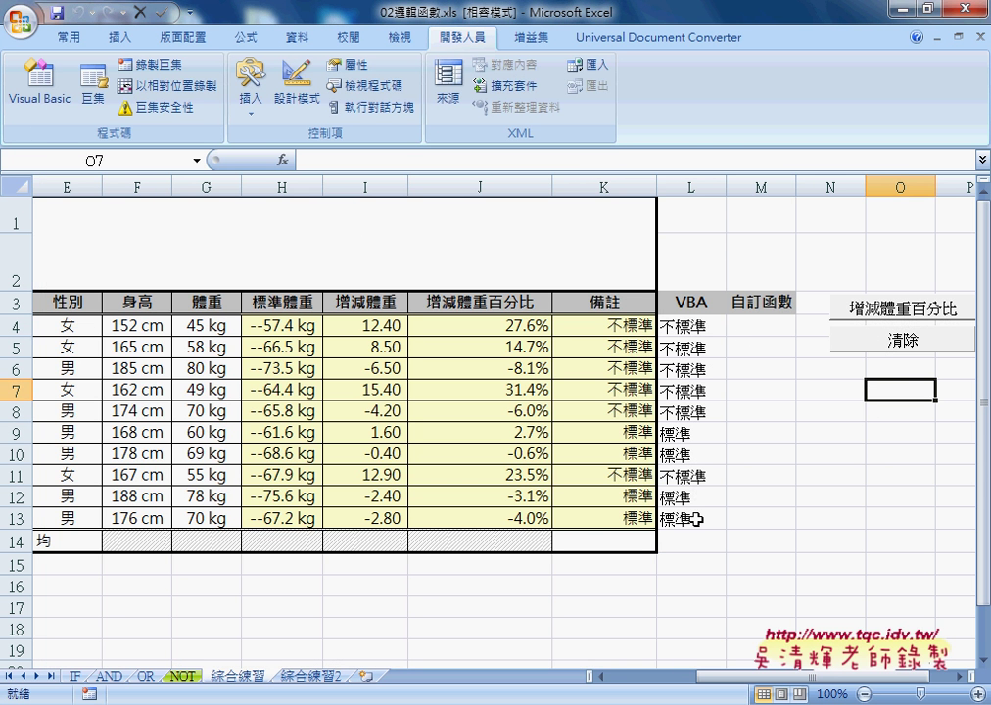
left_click(774, 325)
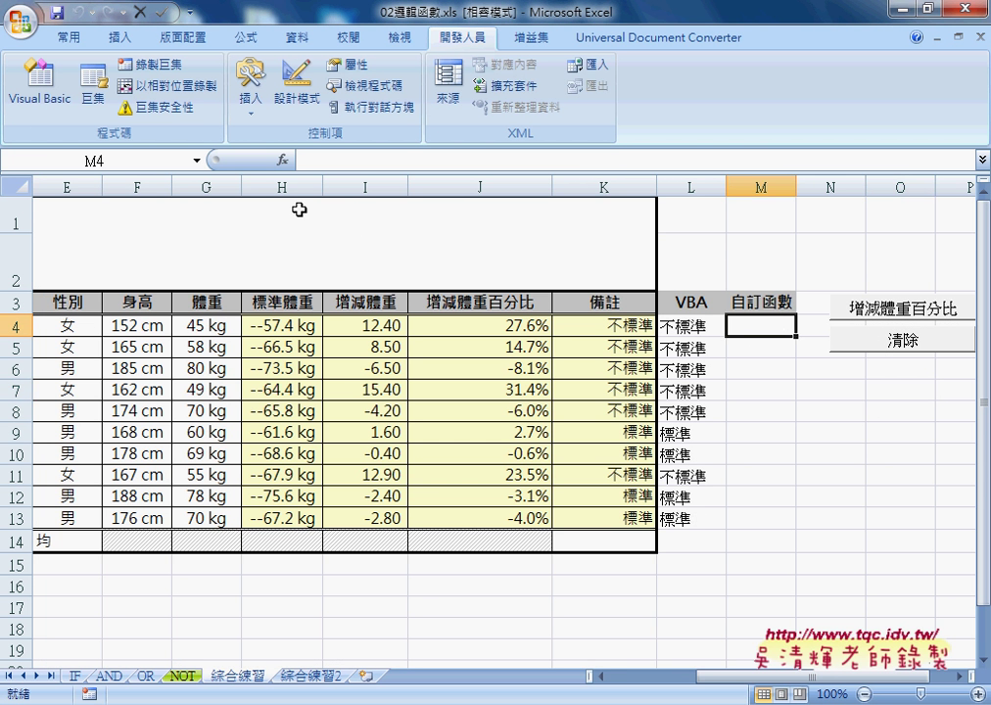
Step: Insert 增減體重百分比函數 from the 使用者定義 category into M4
left_click(283, 159)
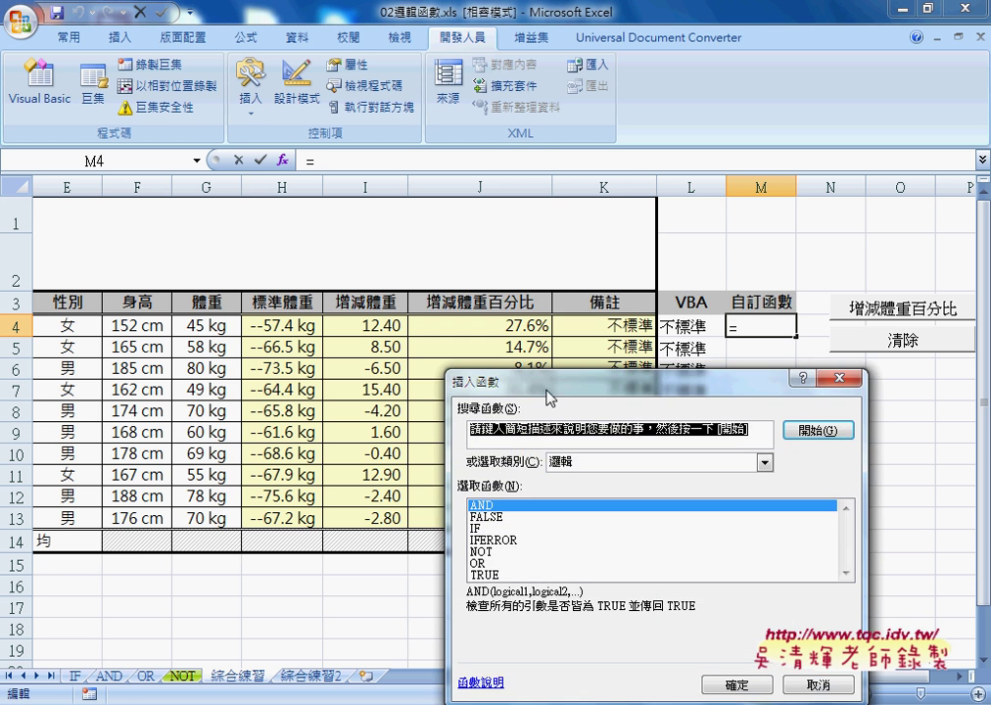
left_click_drag(555, 386, 297, 221)
left_click(500, 289)
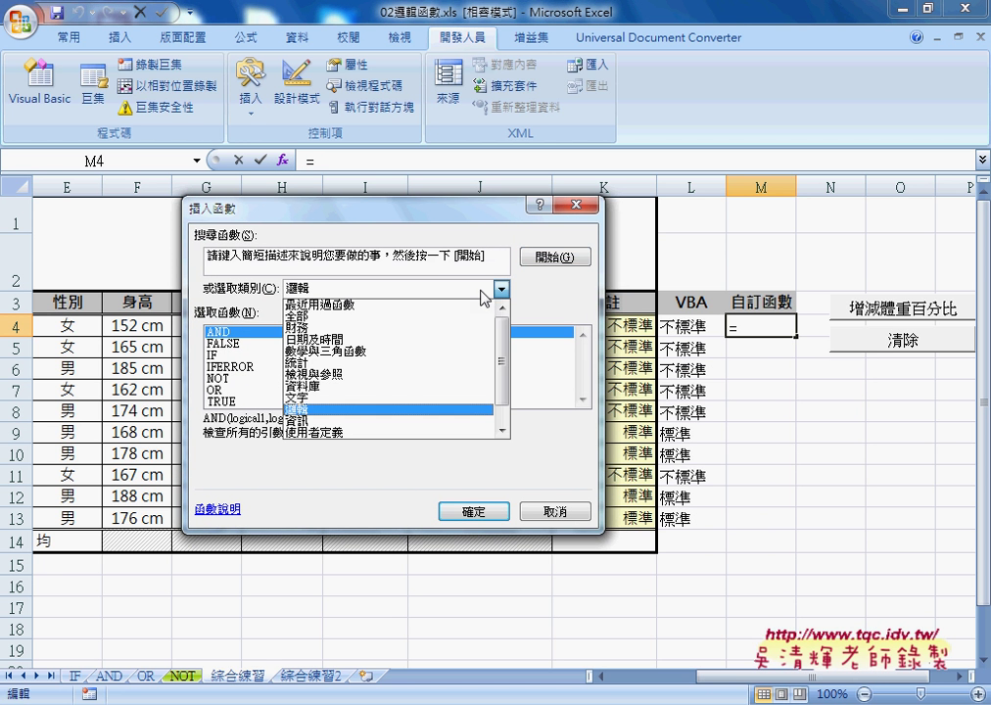
left_click_drag(500, 355, 501, 372)
left_click(395, 409)
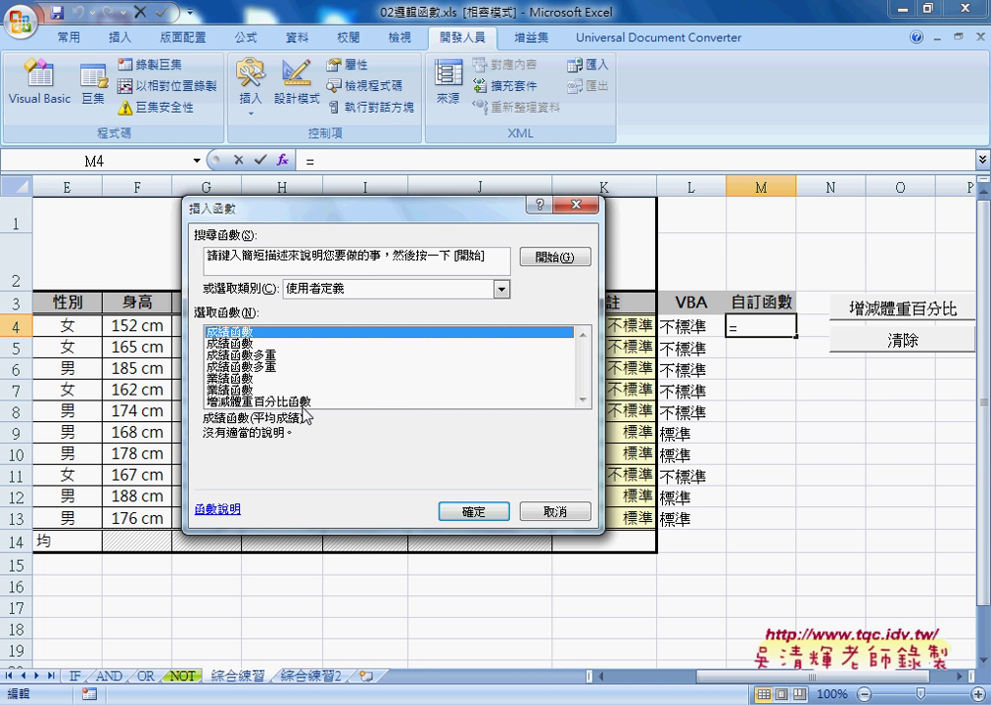
left_click(391, 402)
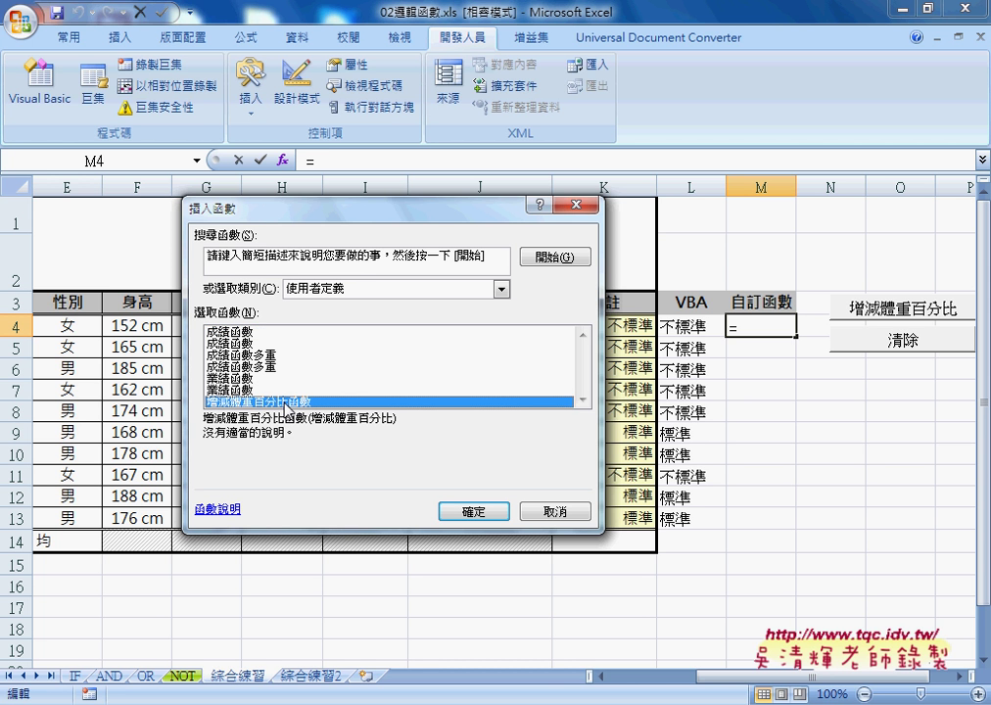
left_click(480, 513)
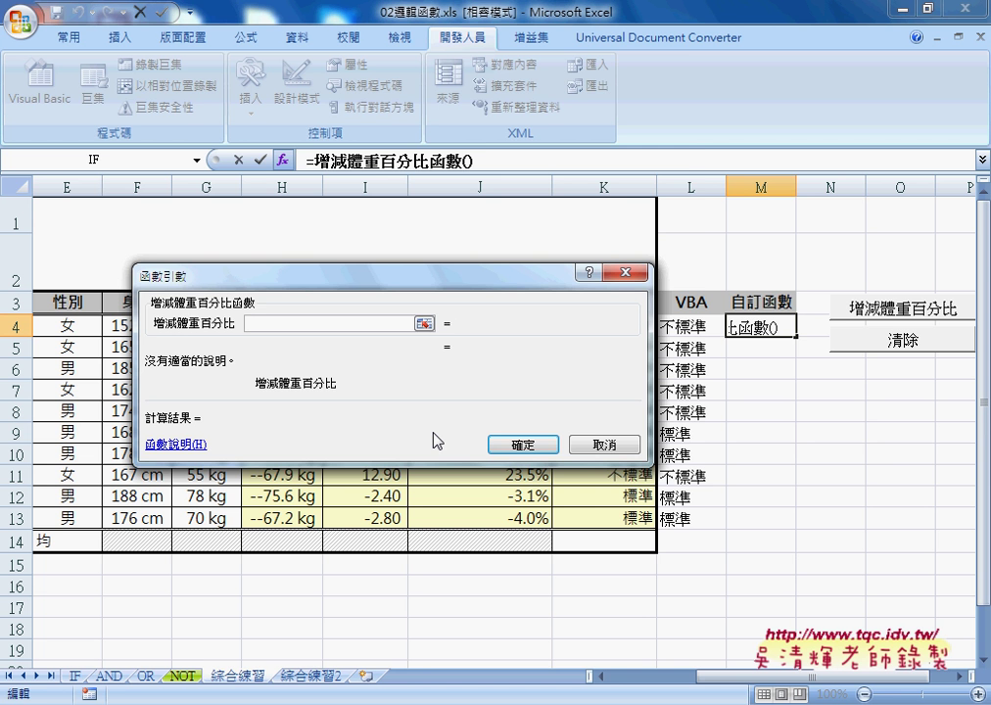
Step: Use J4 as the argument, fill M4 down to M13, and compare K4, L4 and M4
left_click_drag(443, 289, 408, 127)
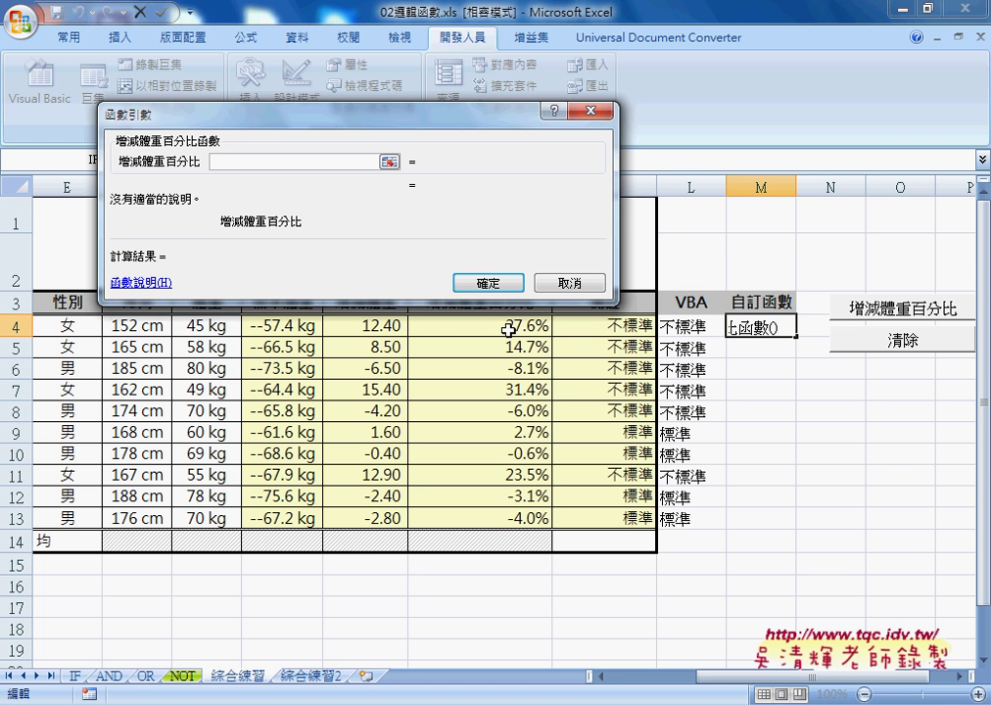
left_click(451, 326)
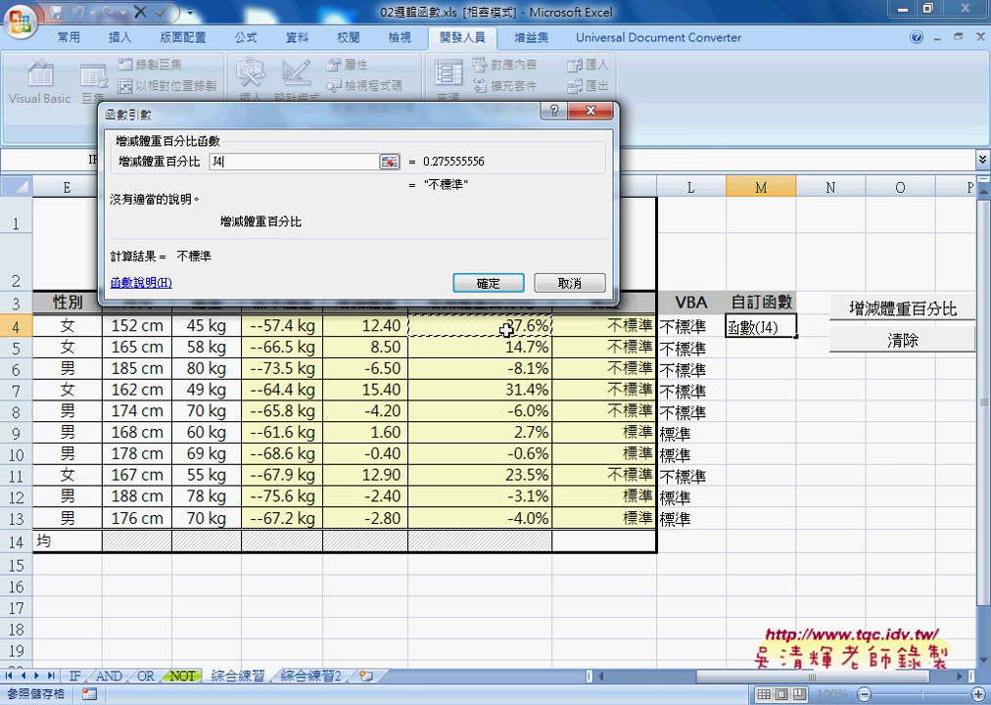
left_click(488, 282)
left_click_drag(796, 335, 797, 528)
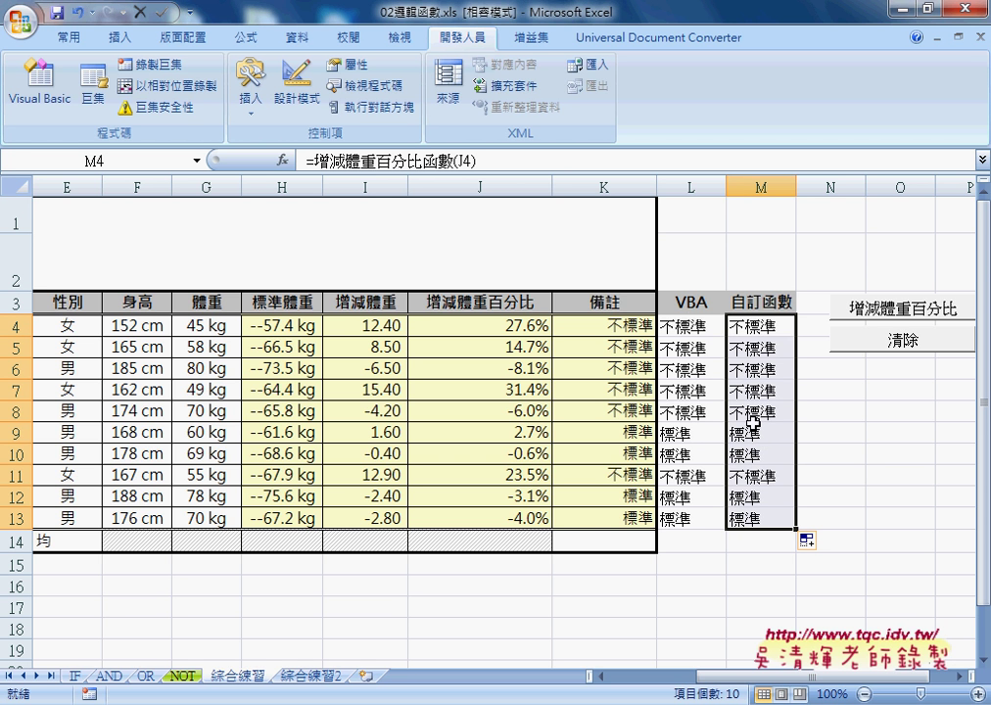
left_click(615, 329)
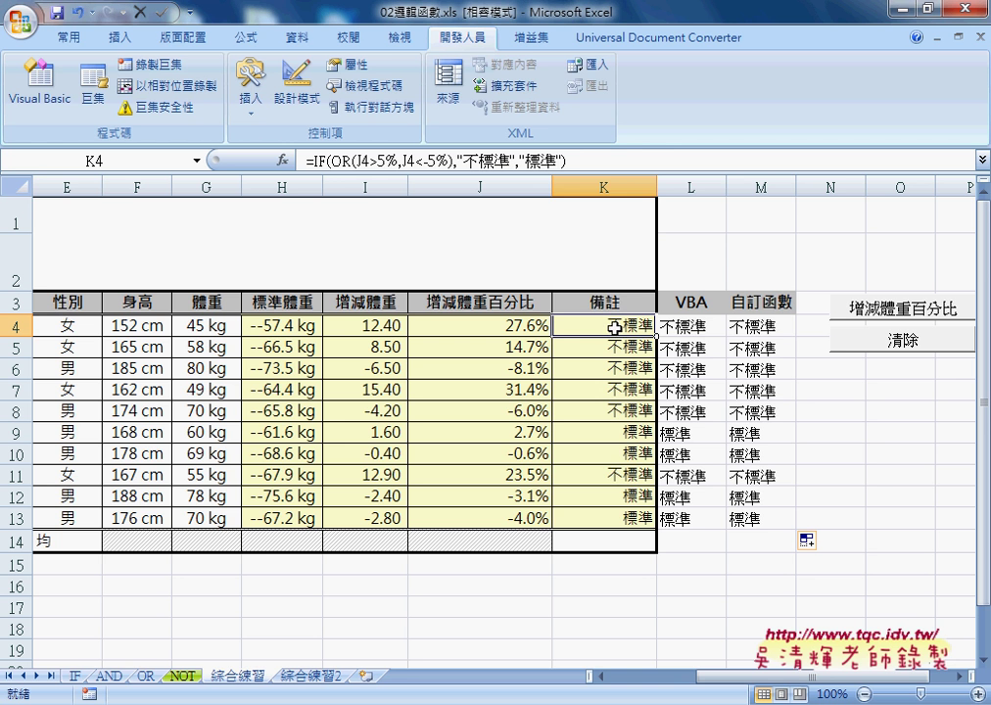
left_click(692, 328)
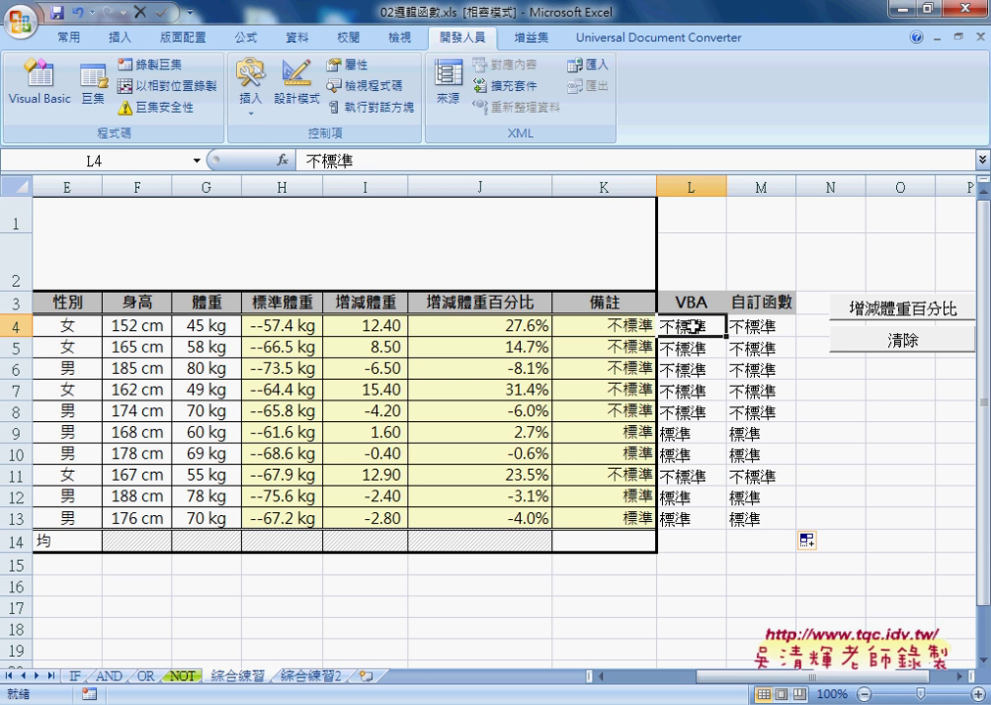
left_click(759, 329)
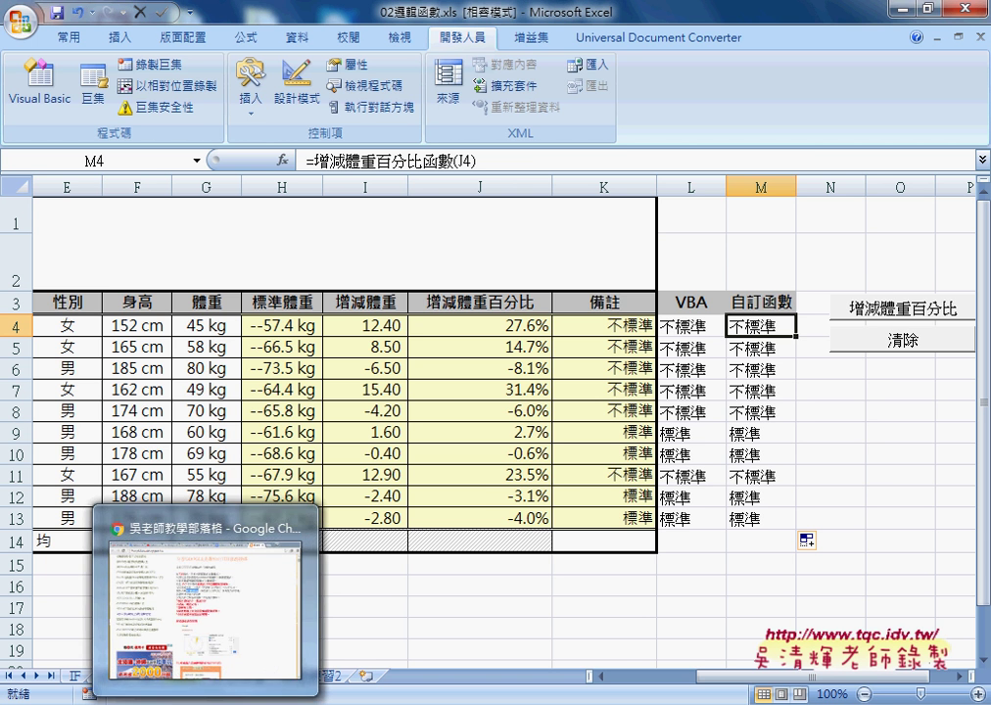
Step: In Chrome, close the index.html preview on the 程式碼 Google Drive tab
left_click(255, 635)
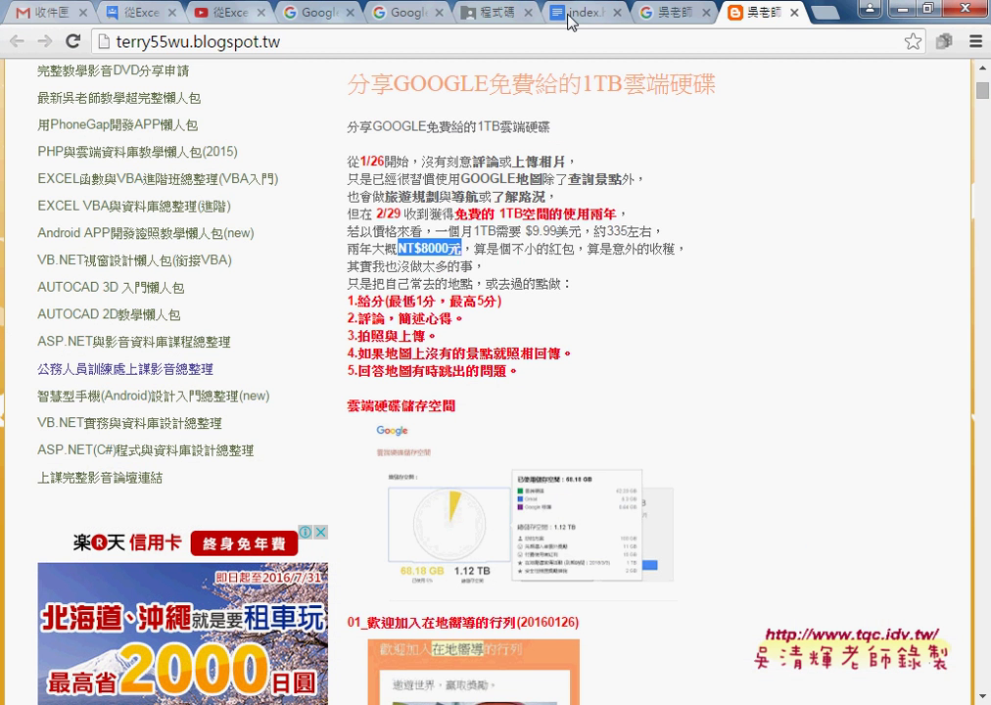
left_click(499, 16)
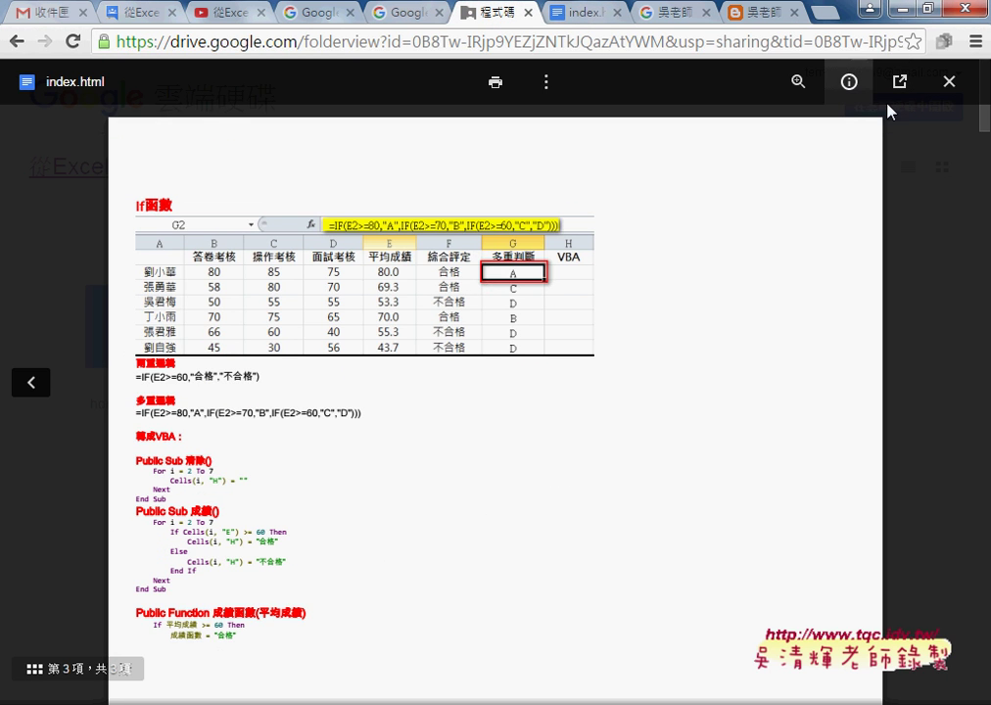
left_click(949, 82)
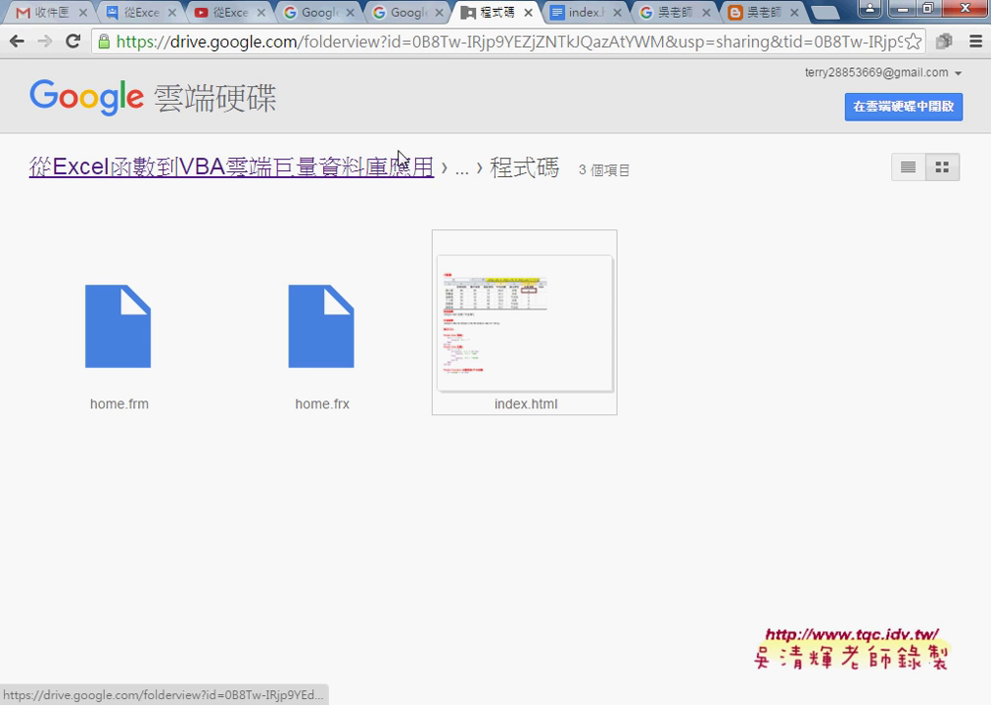
Step: Go back to 02_邏輯函數, open the 程式碼 folder, and bring up the index.html notes
left_click(16, 41)
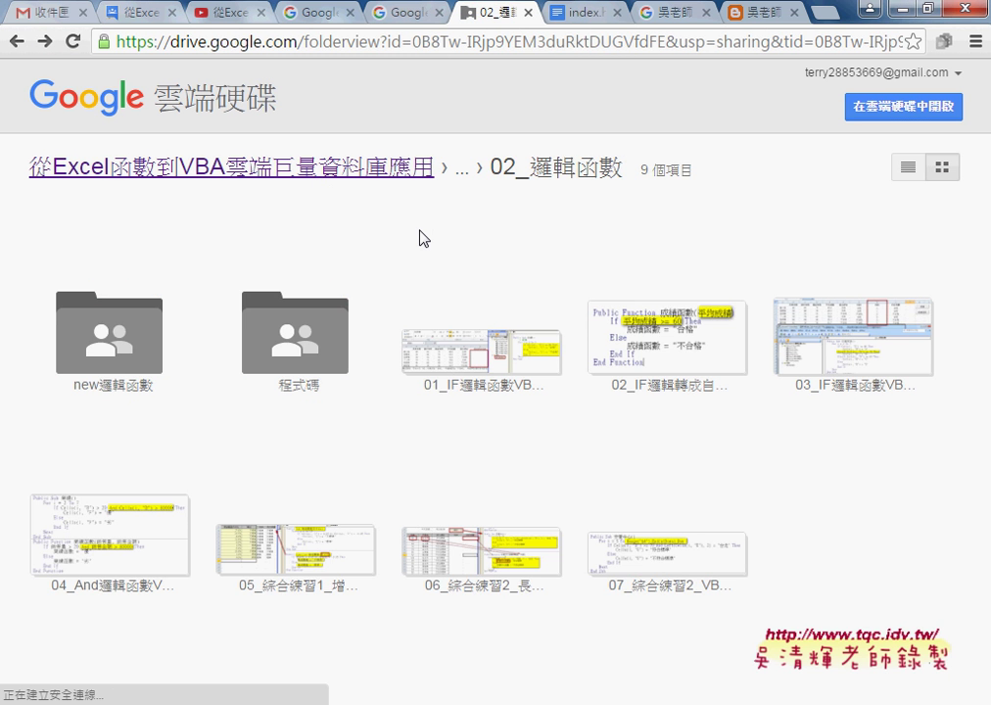
left_click_drag(624, 169, 488, 169)
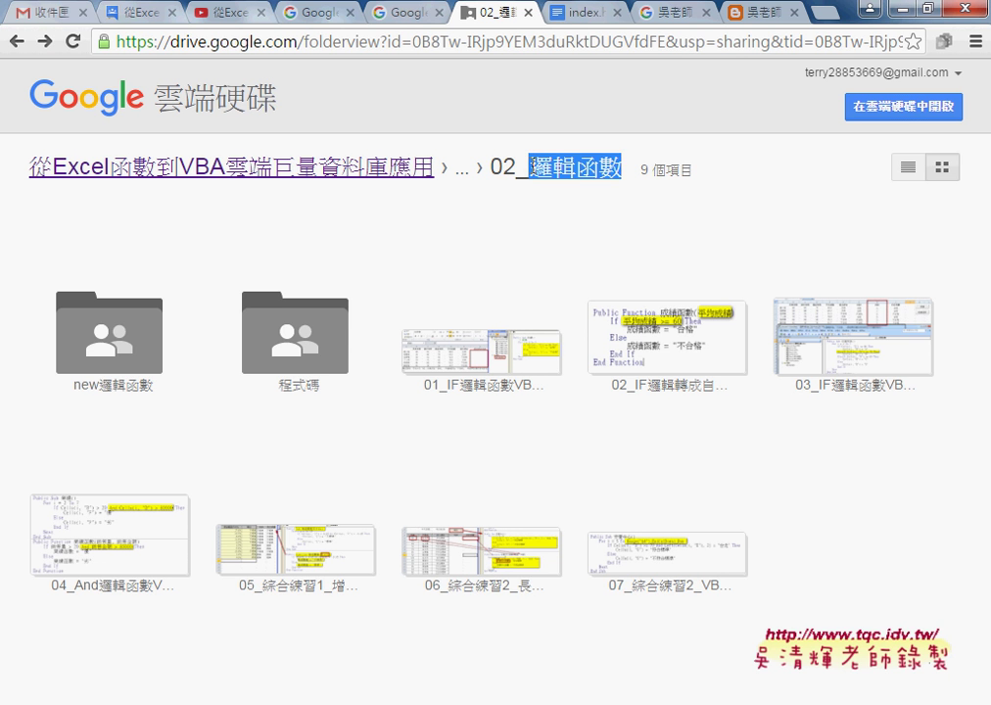
left_click(291, 388)
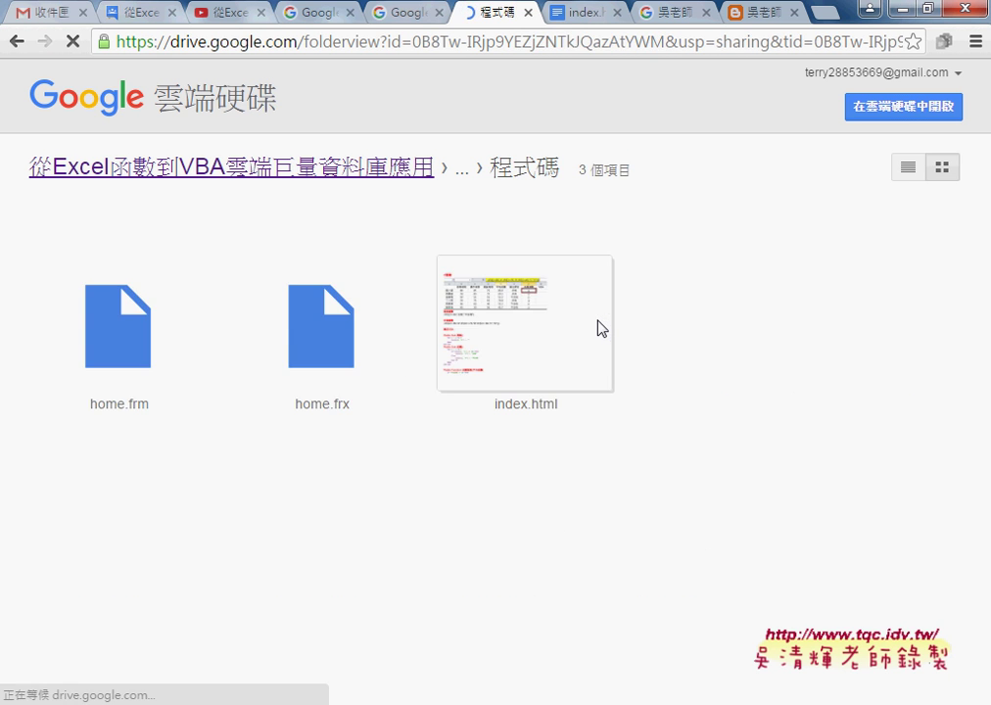
left_click(570, 13)
Step: Highlight the Public Sub 增減體重百分比() code, then scroll to the 增減體重百分比函數 Function
scroll(574, 273, "up", 2)
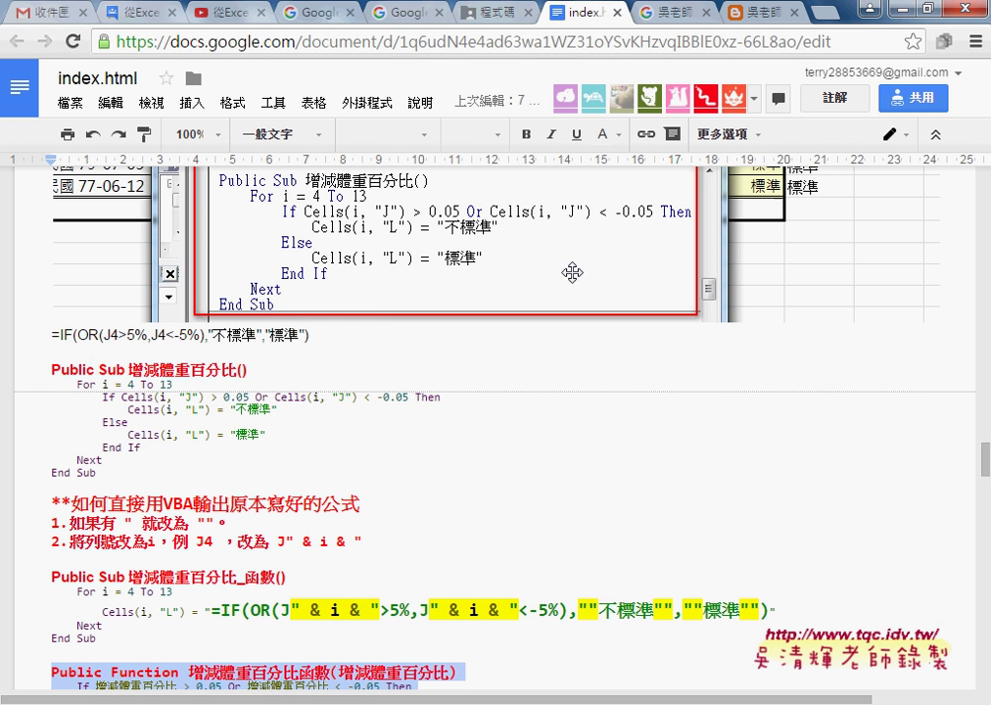
left_click_drag(51, 371, 246, 476)
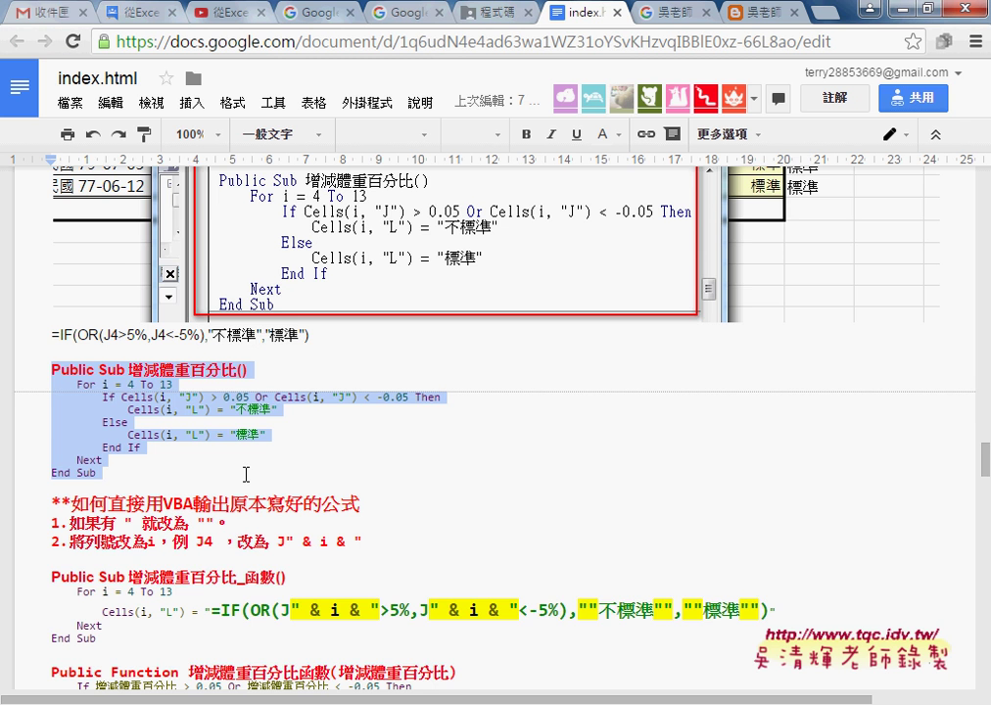
scroll(323, 485, "down", 1)
scroll(392, 505, "down", 1)
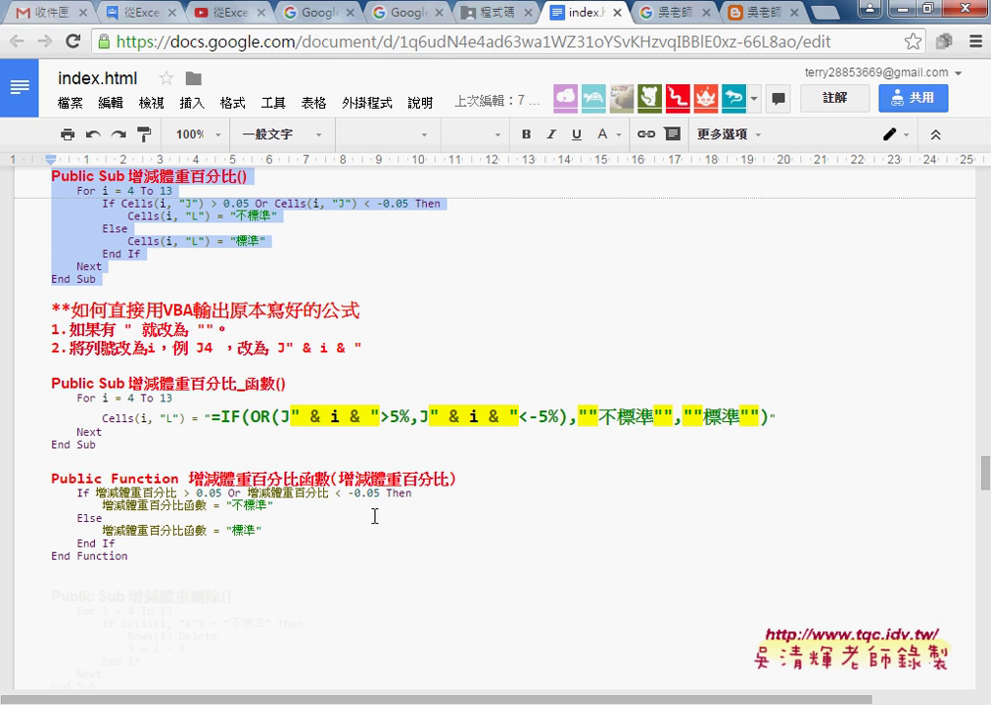
Step: Open the document chat from the viewers list, then open and cancel its chat settings
left_click(755, 107)
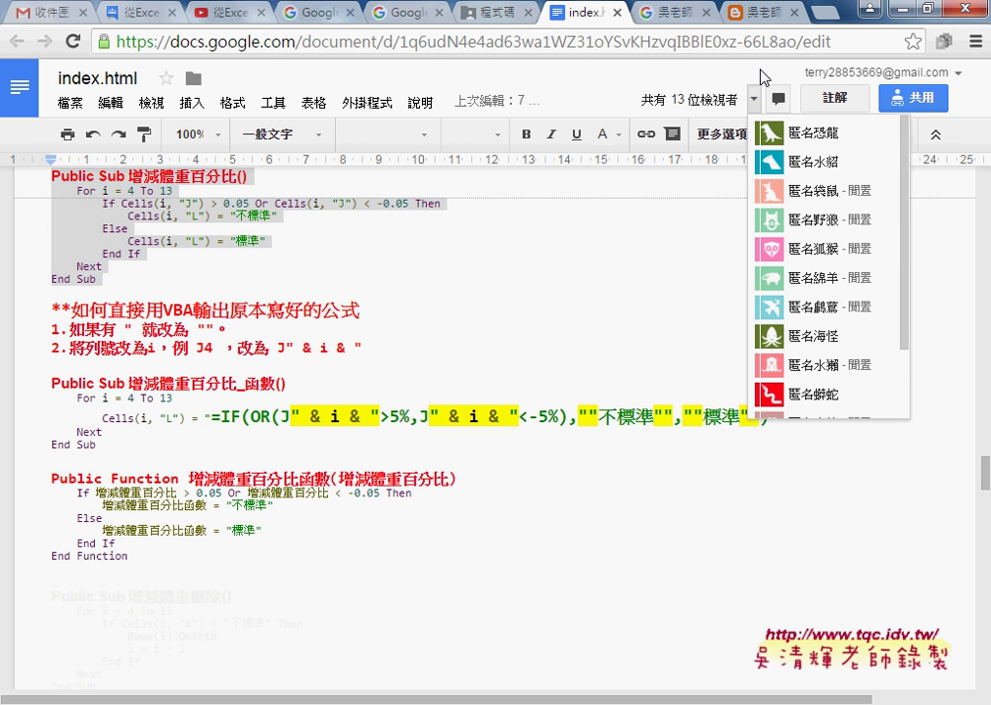
left_click(779, 99)
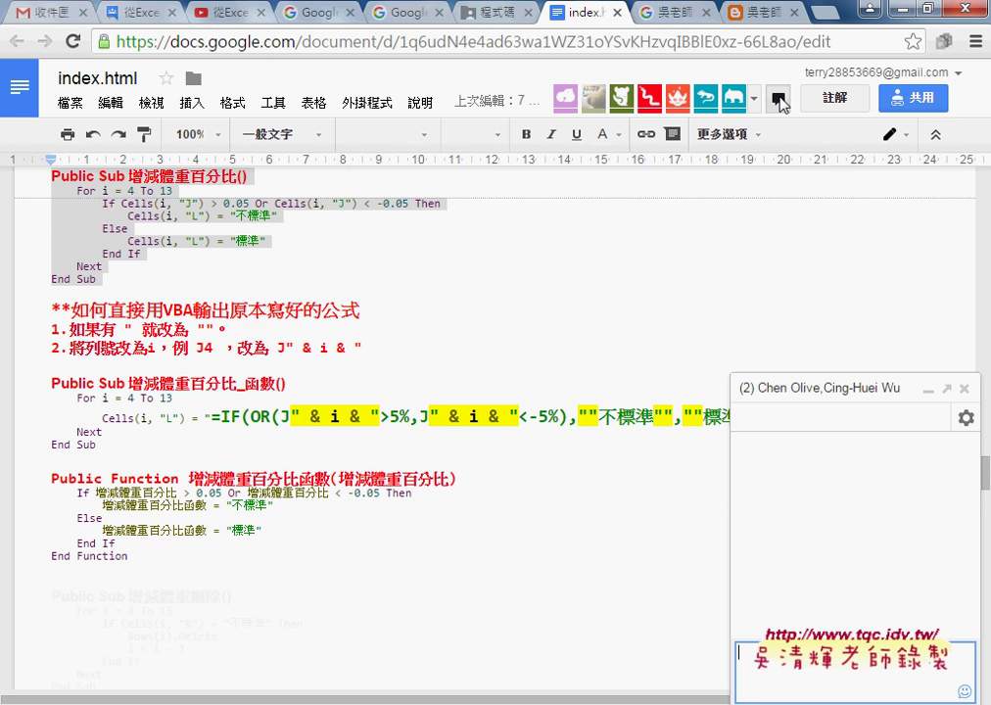
left_click(827, 397)
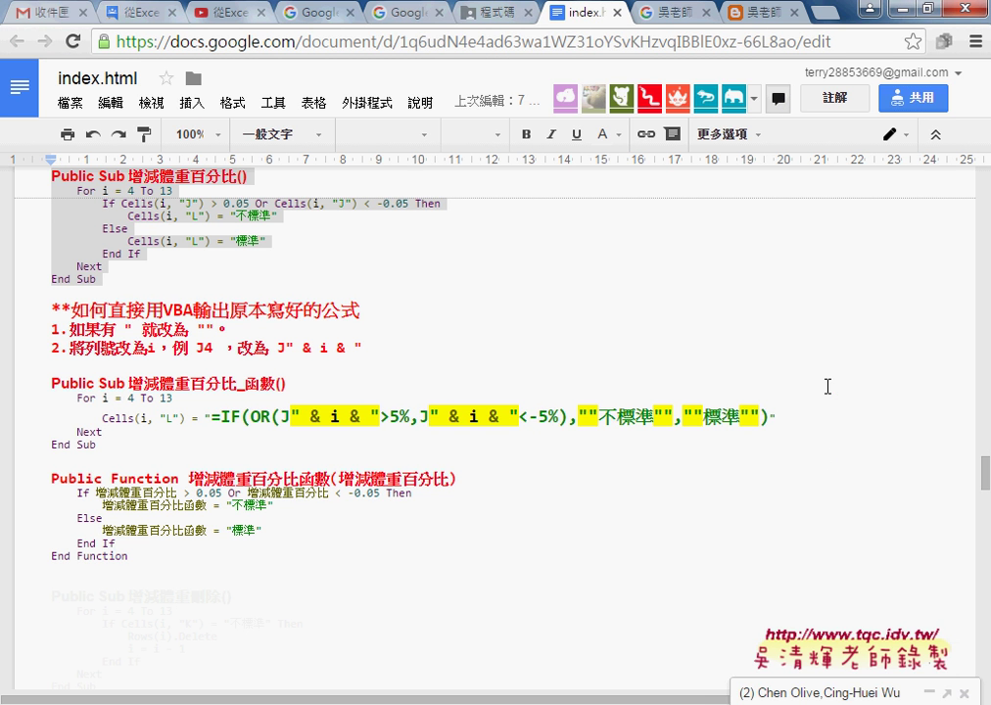
left_click(863, 694)
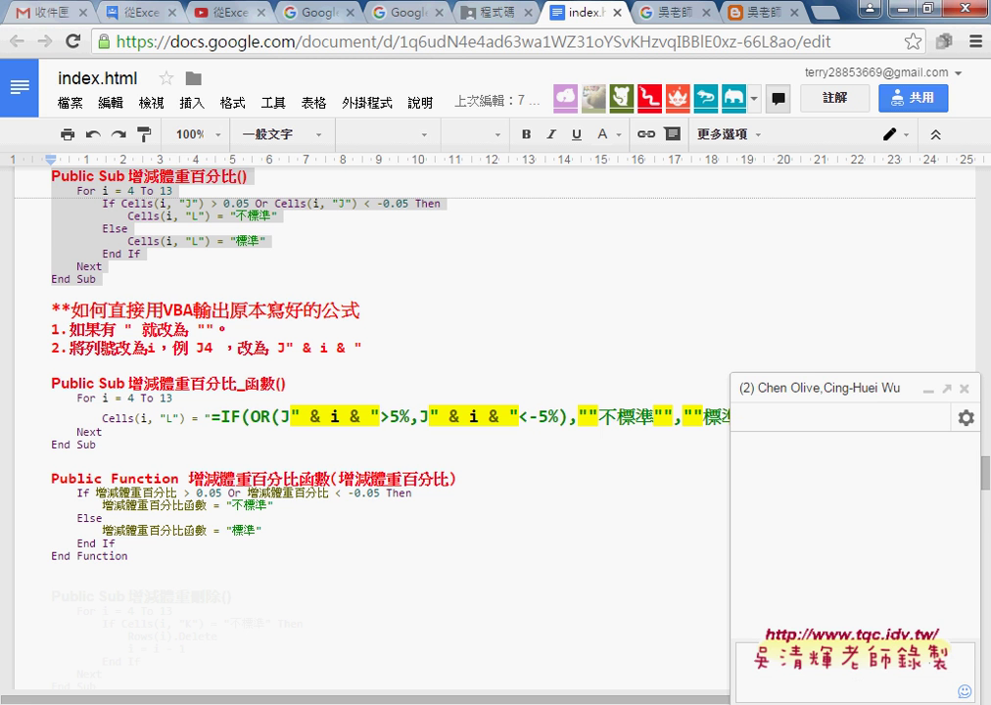
left_click(966, 418)
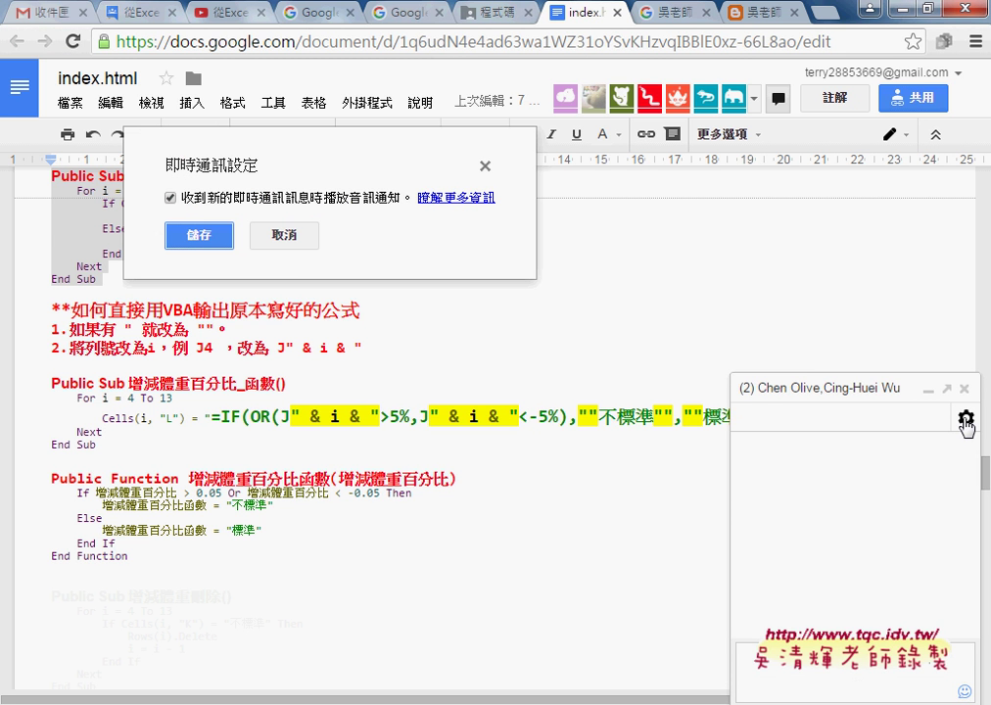
left_click(283, 235)
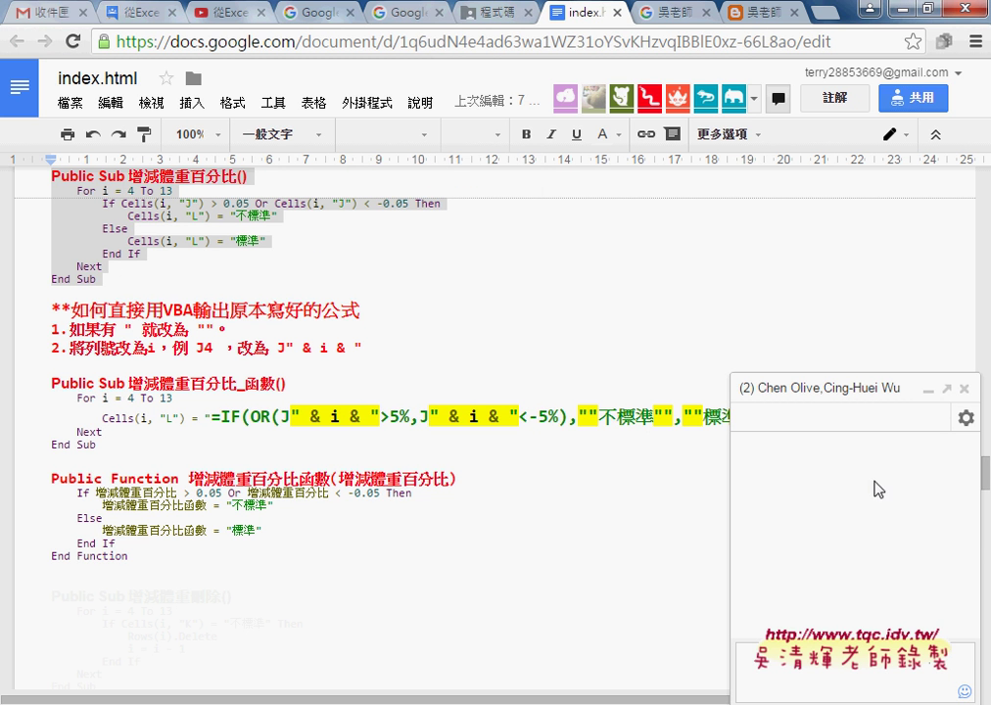
Step: Send a smiley emoji message in the document chat
left_click(966, 691)
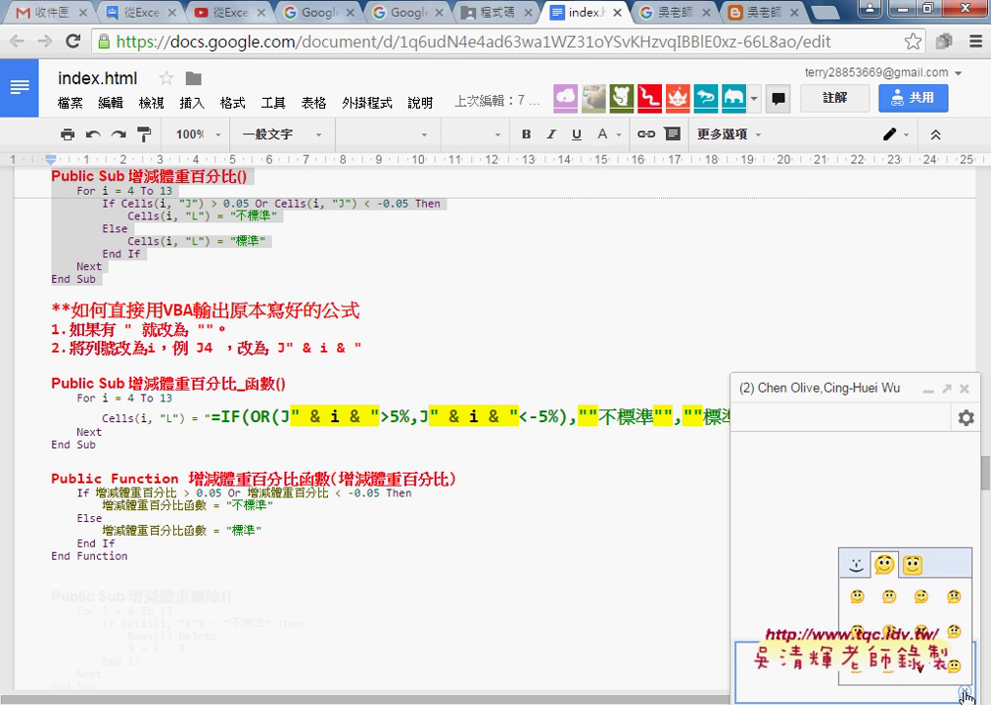
left_click(858, 597)
key("Return")
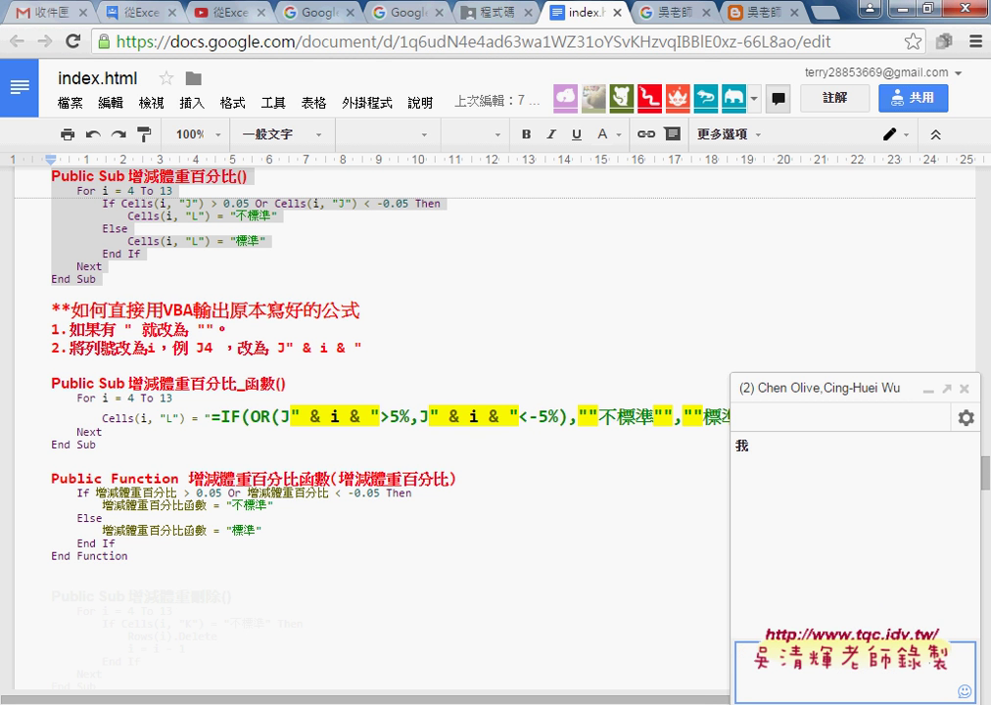